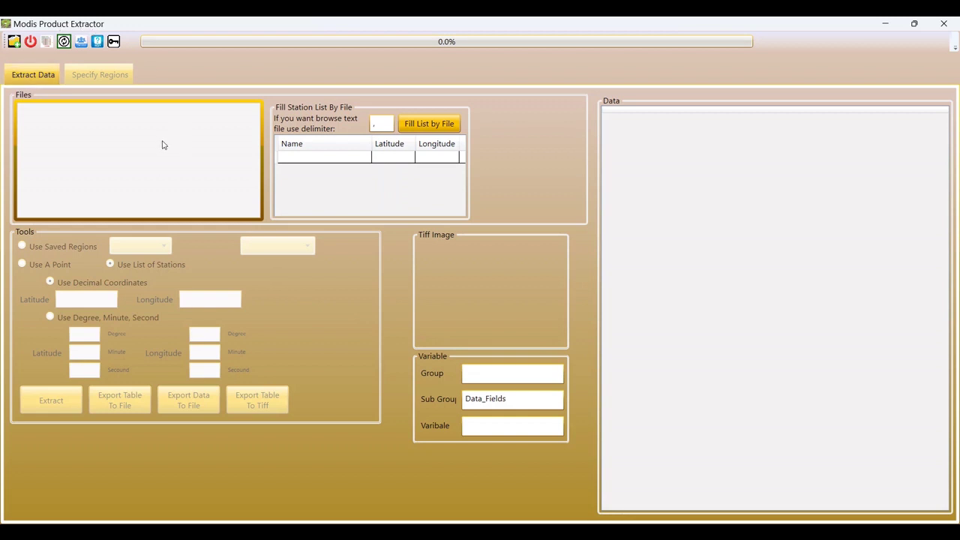
- Check the four MOD09Q1 .hdf files in Downloads, then bring up Chrome's MODIS tile grid page
click(15, 42)
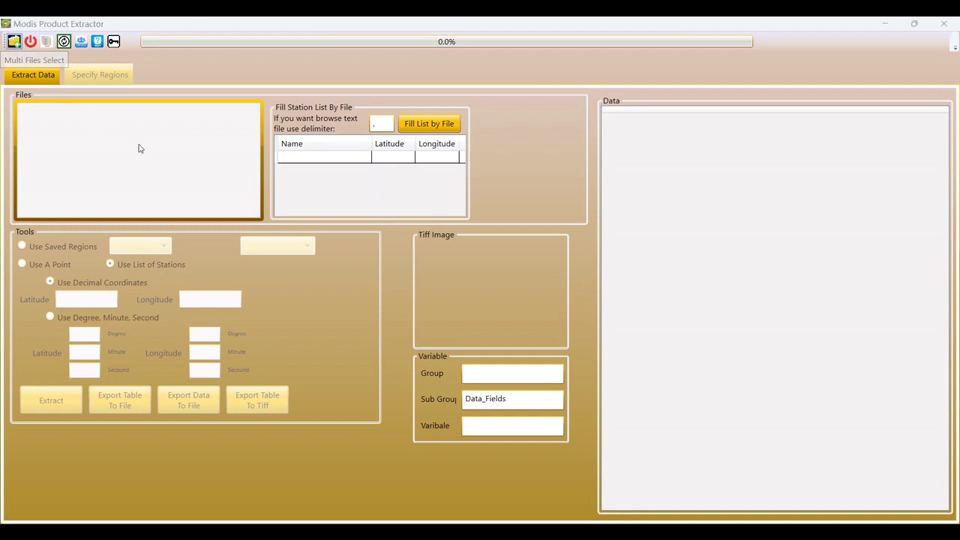
scroll(247, 210, down, 2)
scroll(247, 212, down, 5)
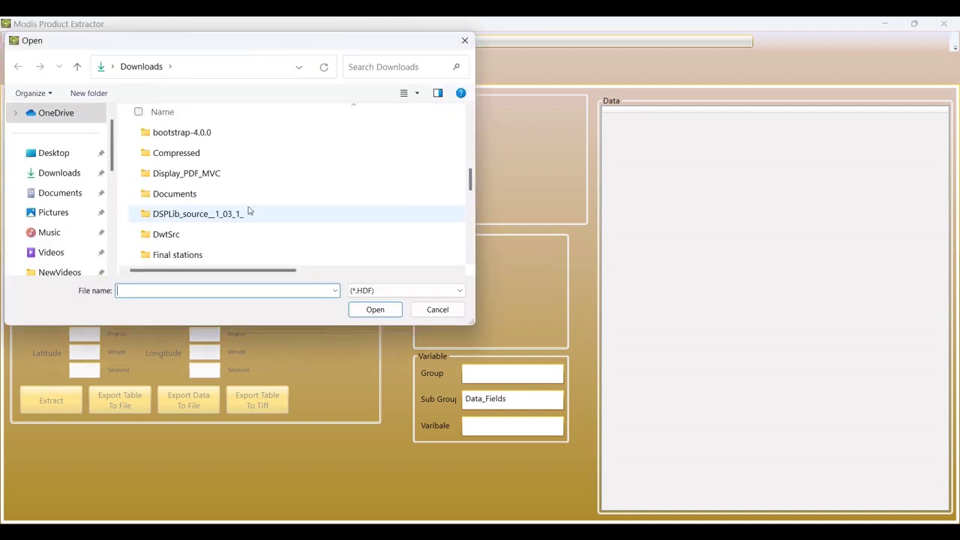
scroll(248, 214, down, 5)
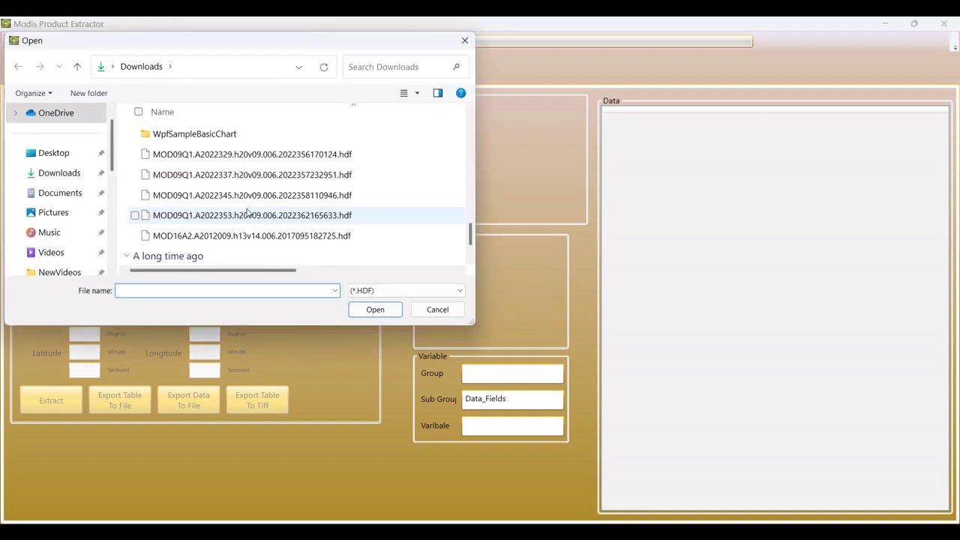
click(135, 153)
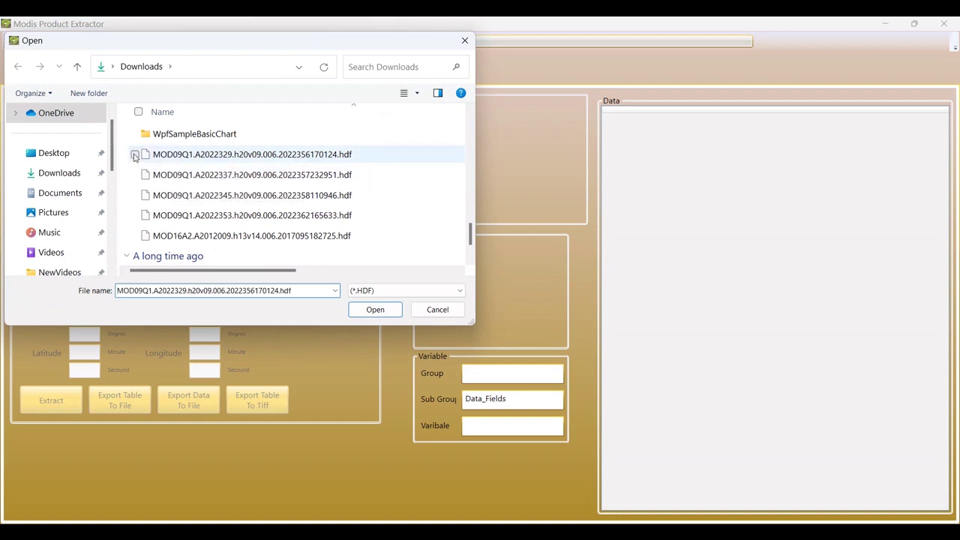
click(135, 174)
click(135, 195)
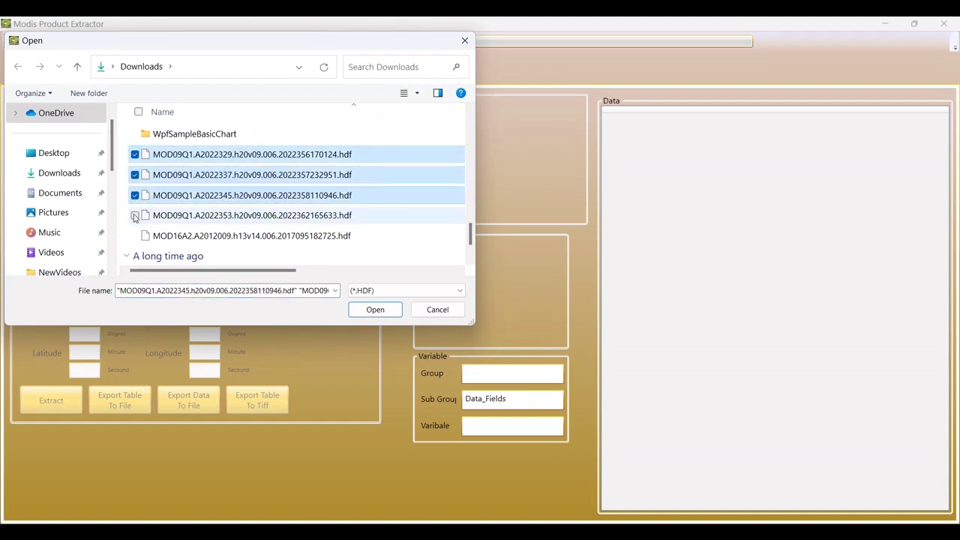
click(135, 215)
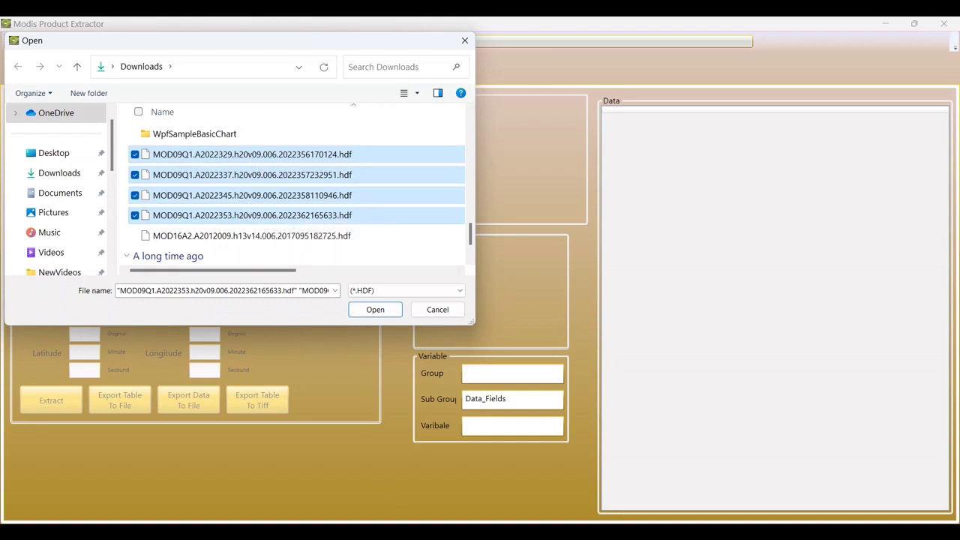
click(476, 473)
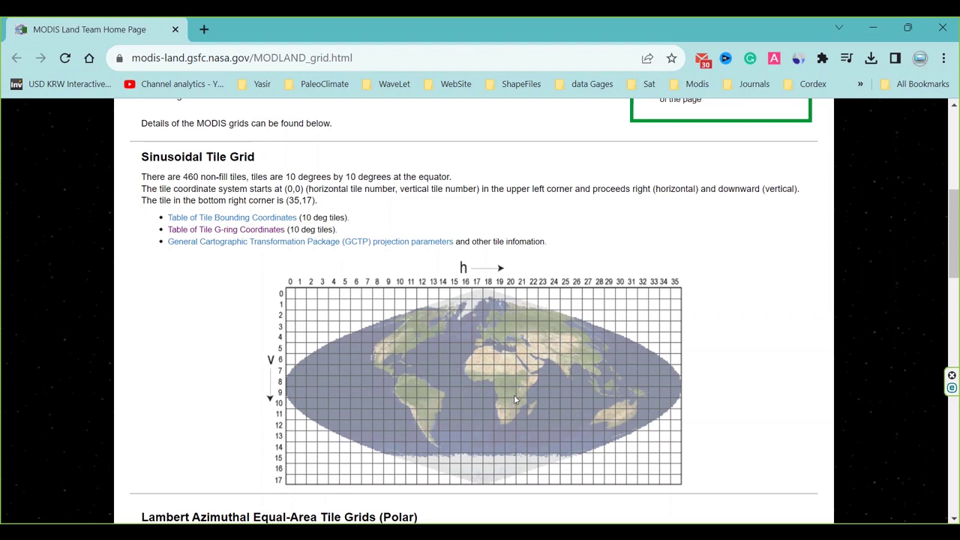
- Load the four MOD09Q1 h20v09 files and expand the first to show its 250m reflectance field
click(642, 493)
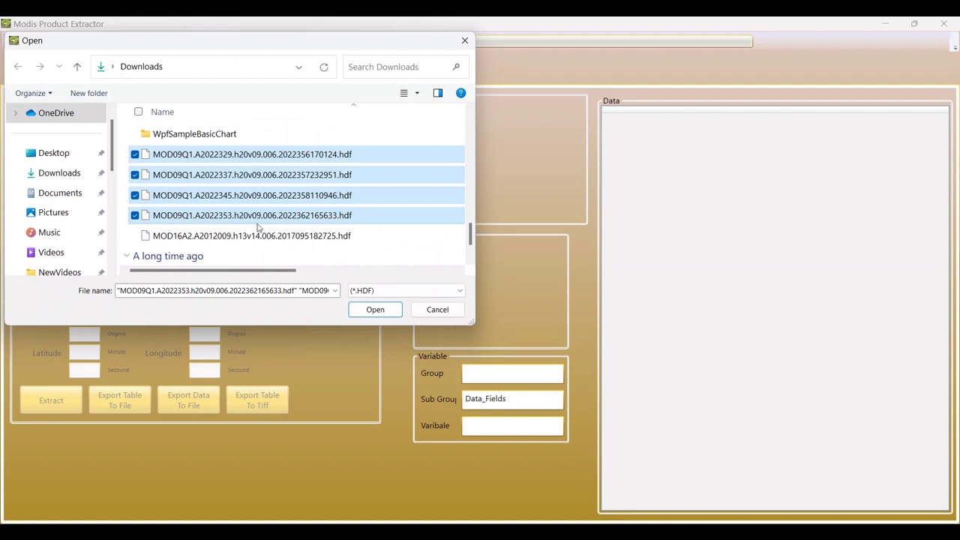
click(381, 313)
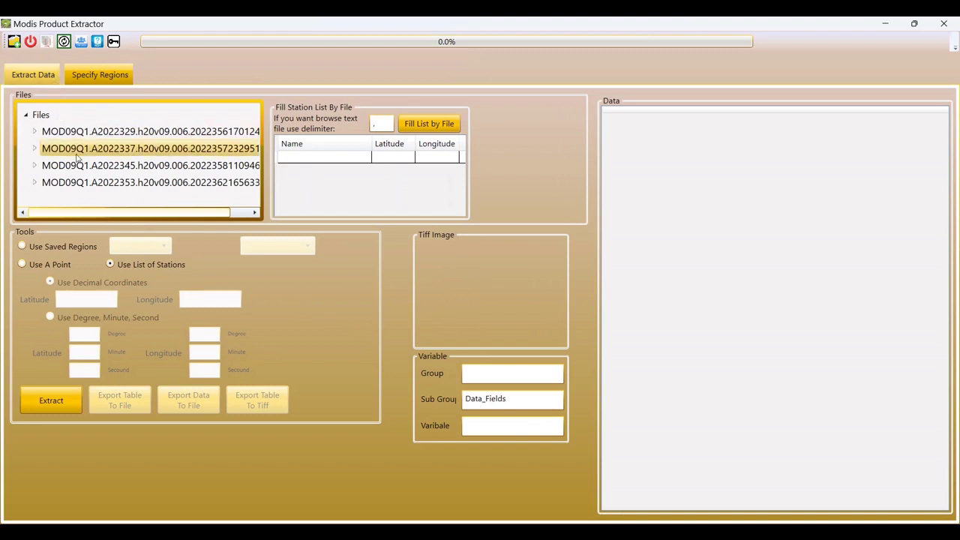
click(35, 132)
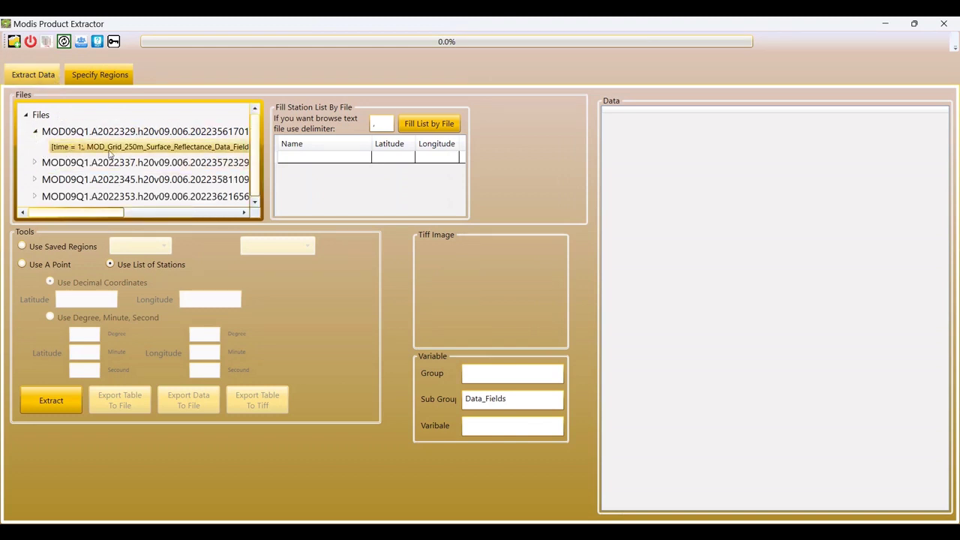
- Open MOD09Q1.A2022337 from Downloads in the NetCDF Viewer
click(49, 44)
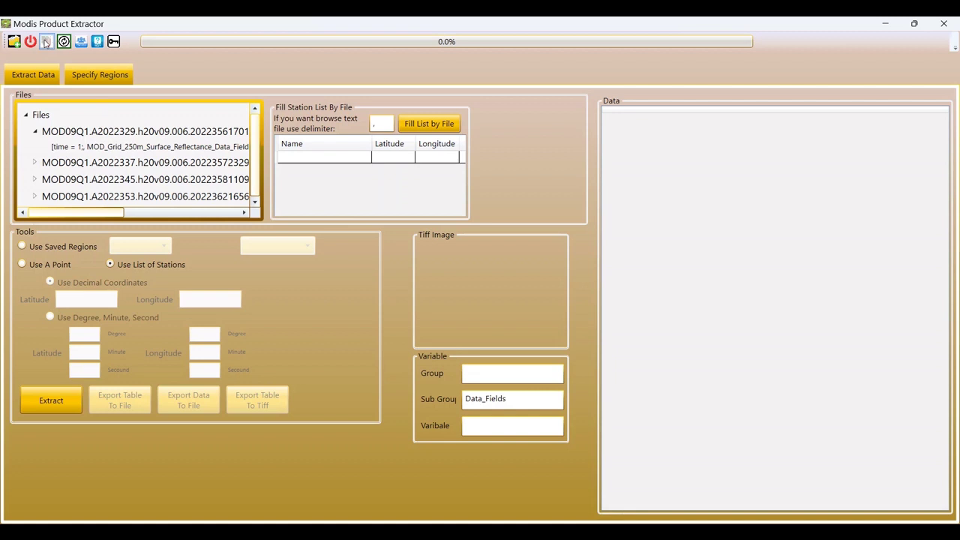
scroll(319, 241, down, 2)
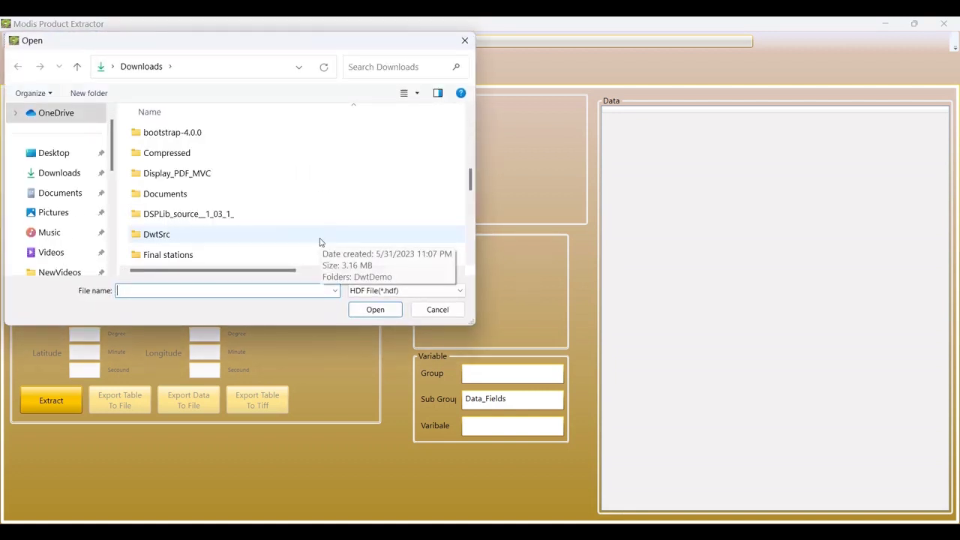
scroll(319, 241, down, 5)
scroll(319, 242, down, 2)
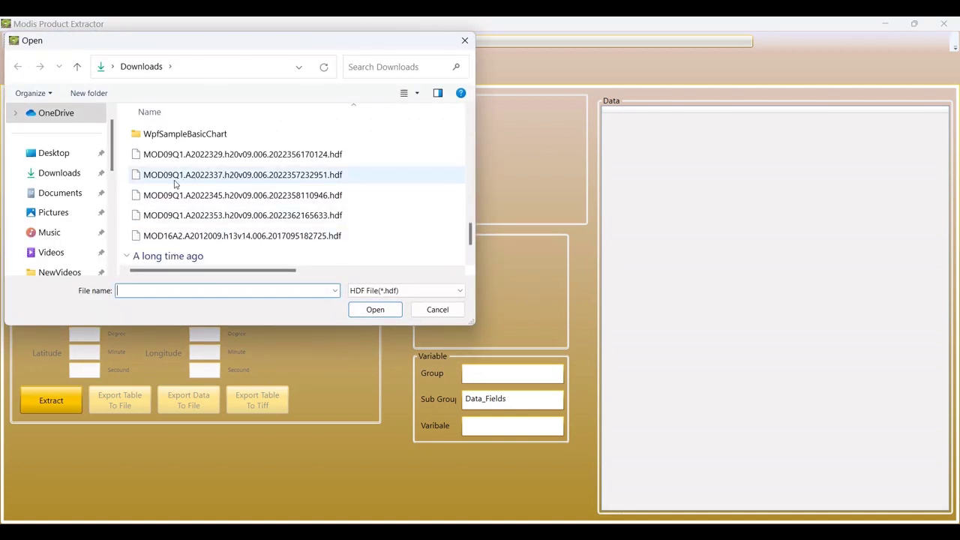
click(217, 176)
double_click(217, 176)
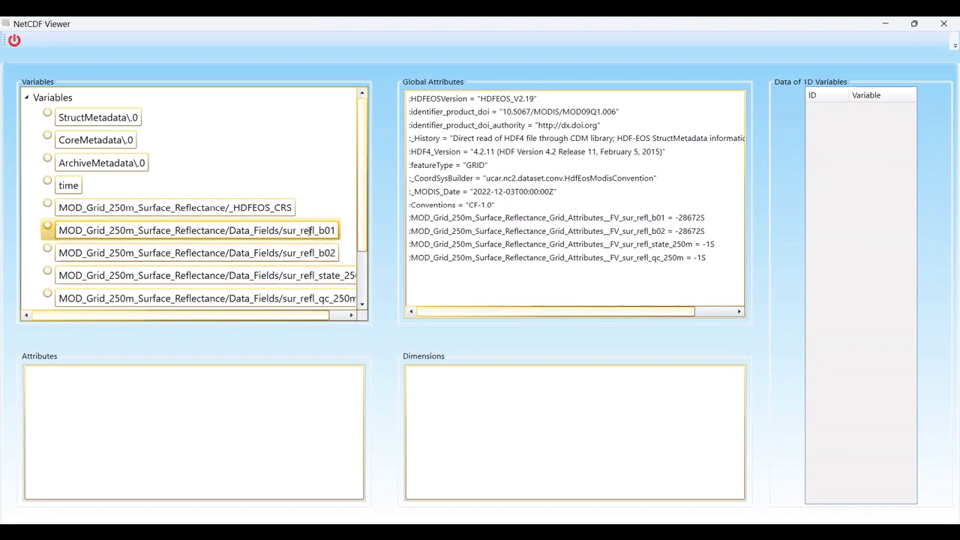
- Copy the sur_refl_b01 variable name from the Variables list
drag(310, 231, 79, 233)
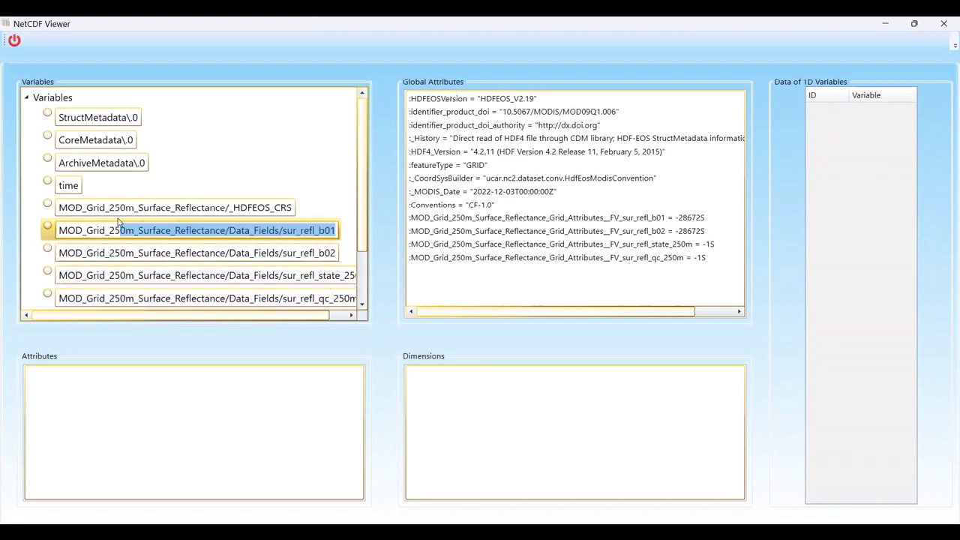
right_click(79, 233)
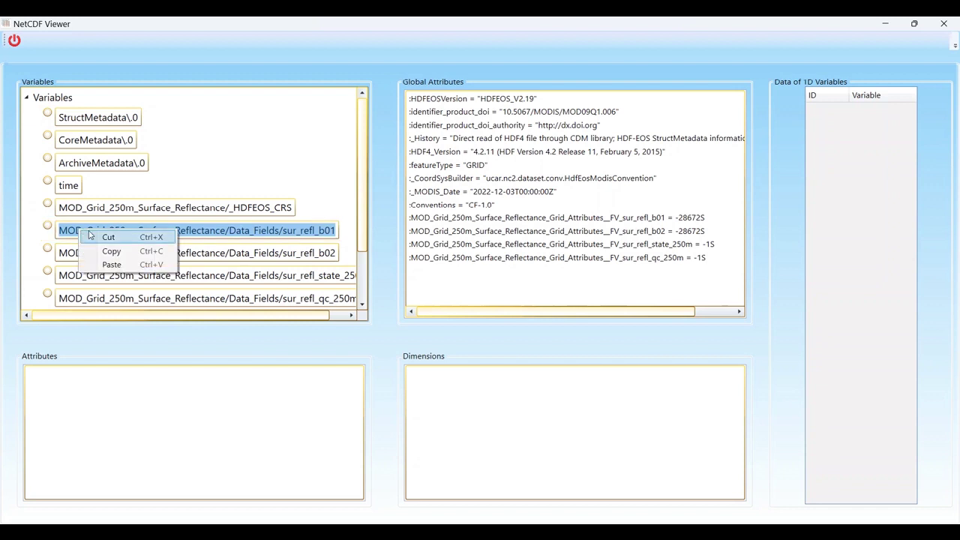
click(47, 232)
- Show sur_refl_b01's attributes, including the 1.0E-4 scale factor, and its 4800×4800 dimensions
click(47, 228)
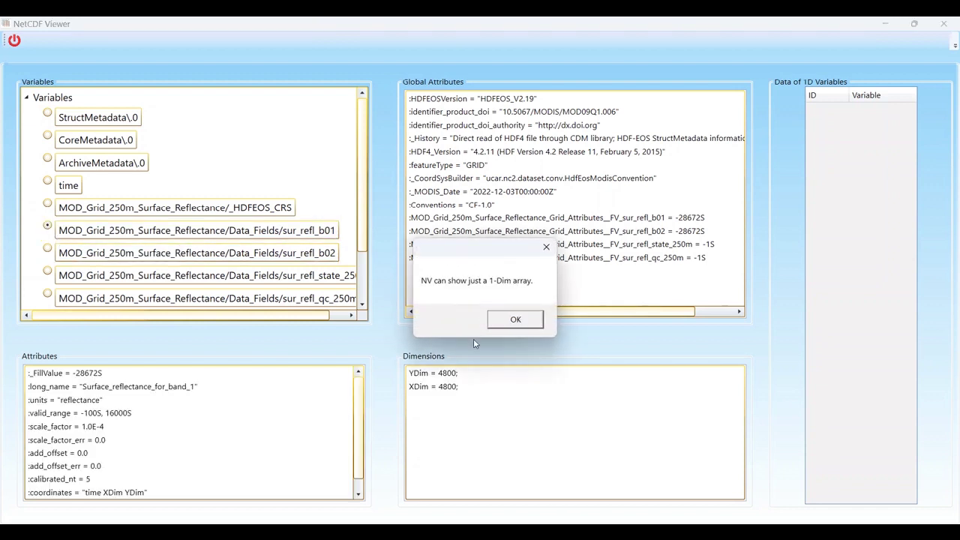
click(516, 320)
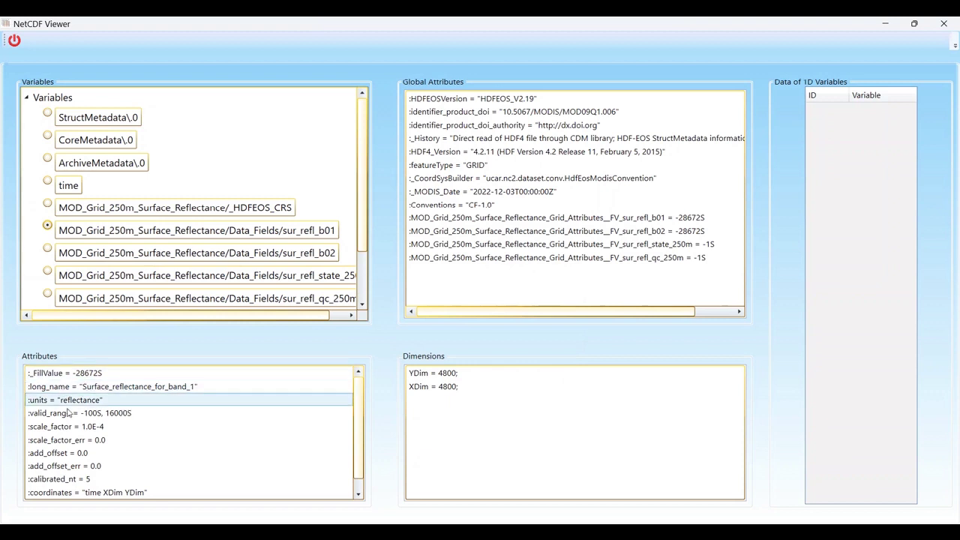
scroll(77, 469, down, 1)
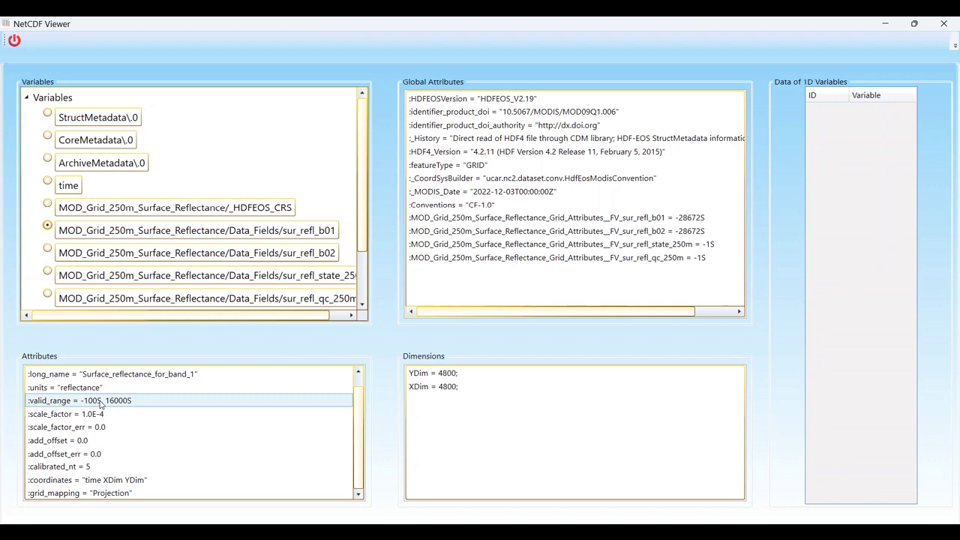
scroll(227, 442, up, 1)
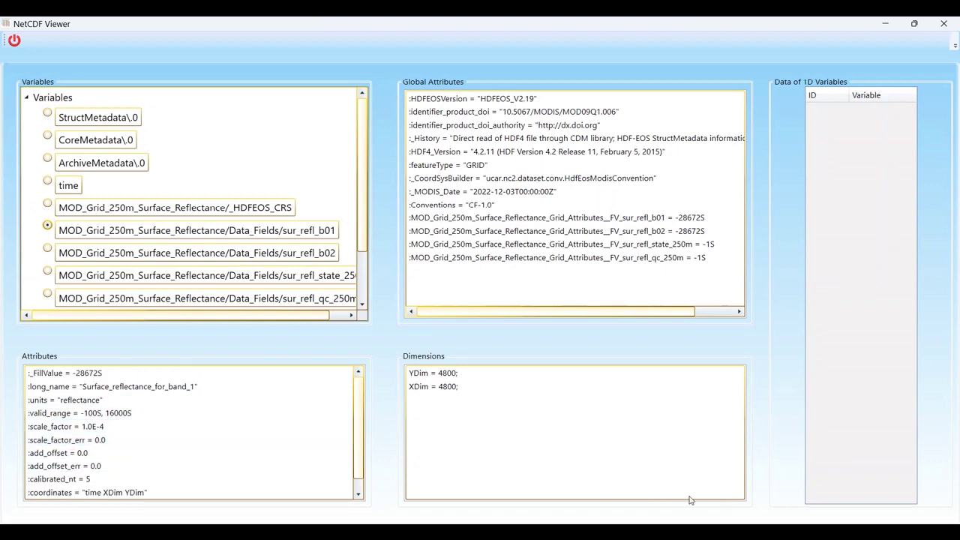
- Close the viewer and set Group to the 250m surface reflectance grid name from the pasted path
click(944, 23)
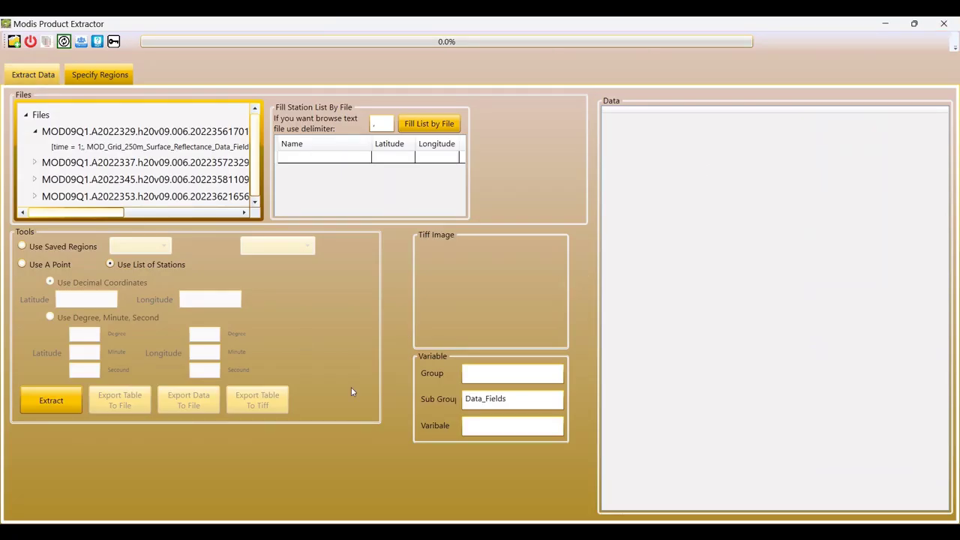
click(475, 375)
key(ctrl+v)
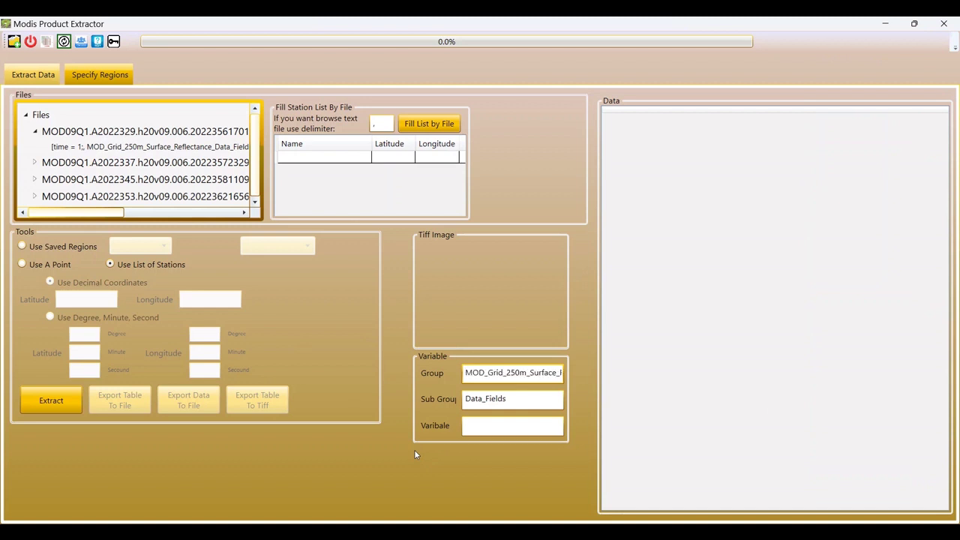
key(End)
key(shift+Left)
key(shift+Left)
key(shift+Left)
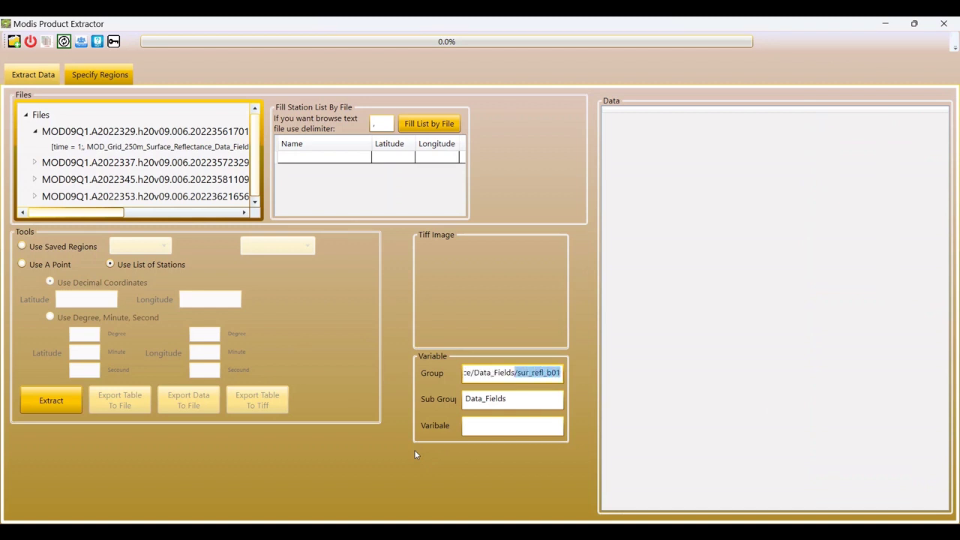
key(shift+Left)
key(shift+Left)
key(shift+Left)
key(shift+Left)
key(shift+Left)
key(shift+Left)
key(shift+Left)
key(shift+Left)
key(shift+Left)
key(BackSpace)
key(BackSpace)
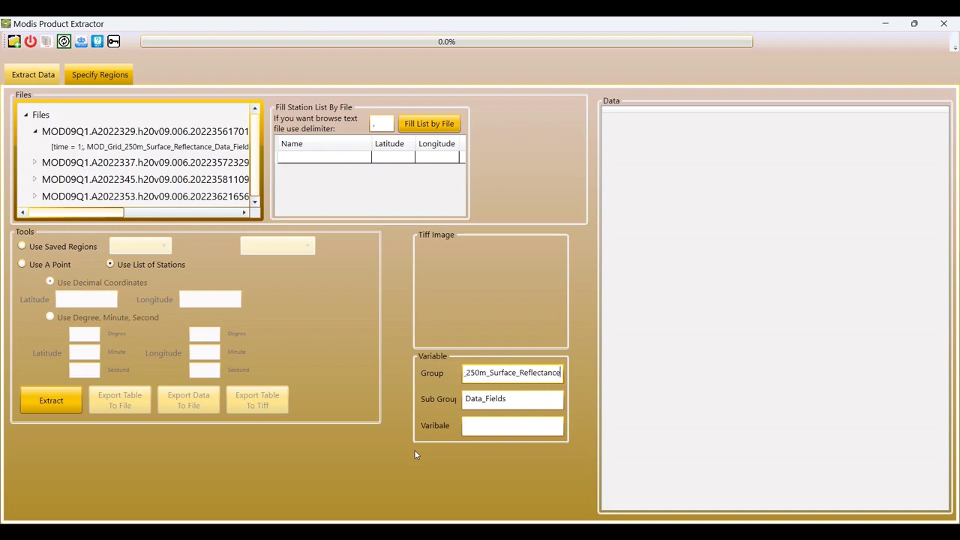
key(Tab)
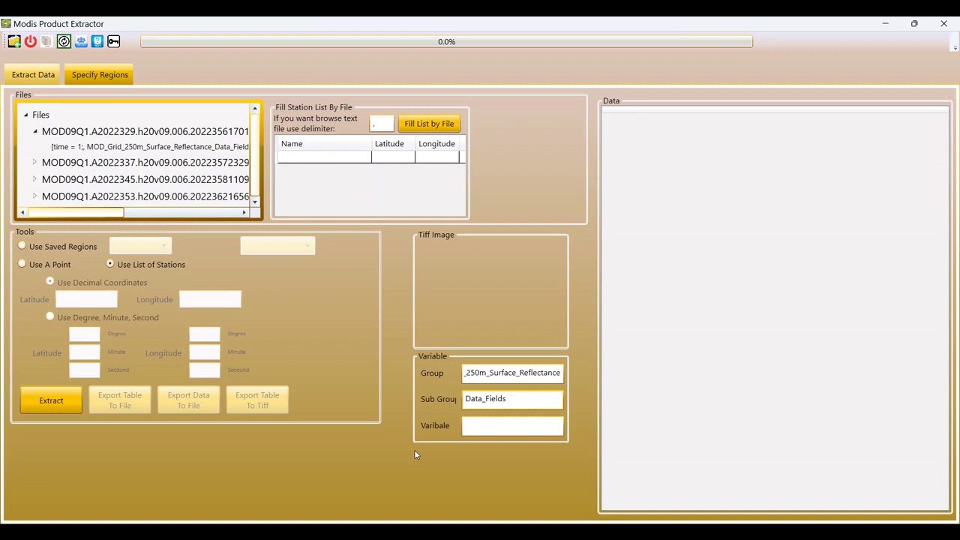
- Set the variable to sur_refl_b01 by trimming the pasted path, then recheck the group path
click(482, 433)
key(ctrl+v)
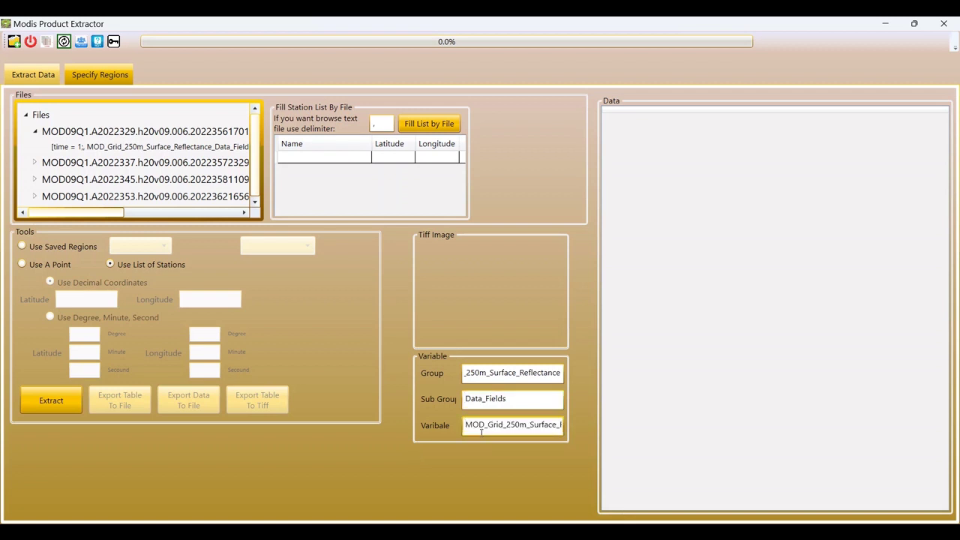
key(End)
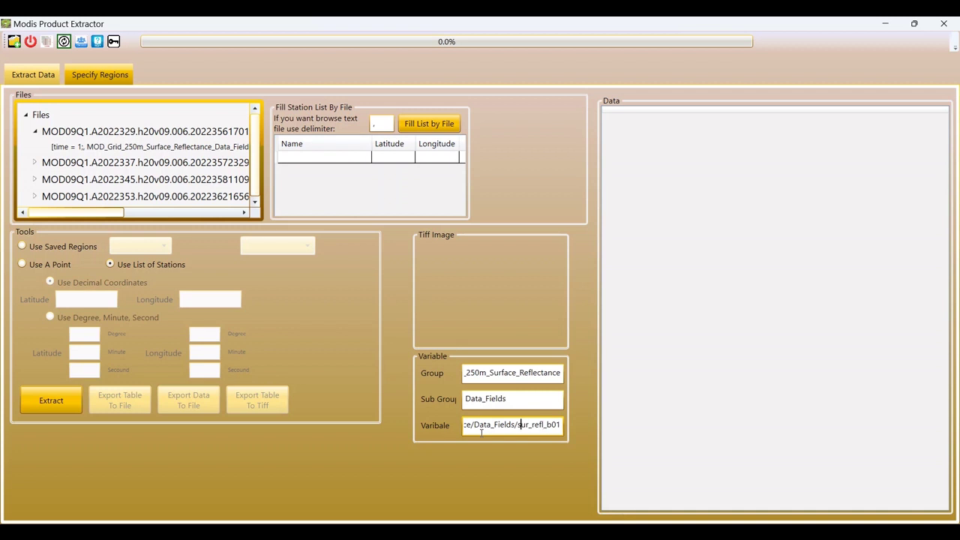
key(ctrl+Left)
key(BackSpace)
key(BackSpace)
key(BackSpace)
key(BackSpace)
key(BackSpace)
key(BackSpace)
click(470, 373)
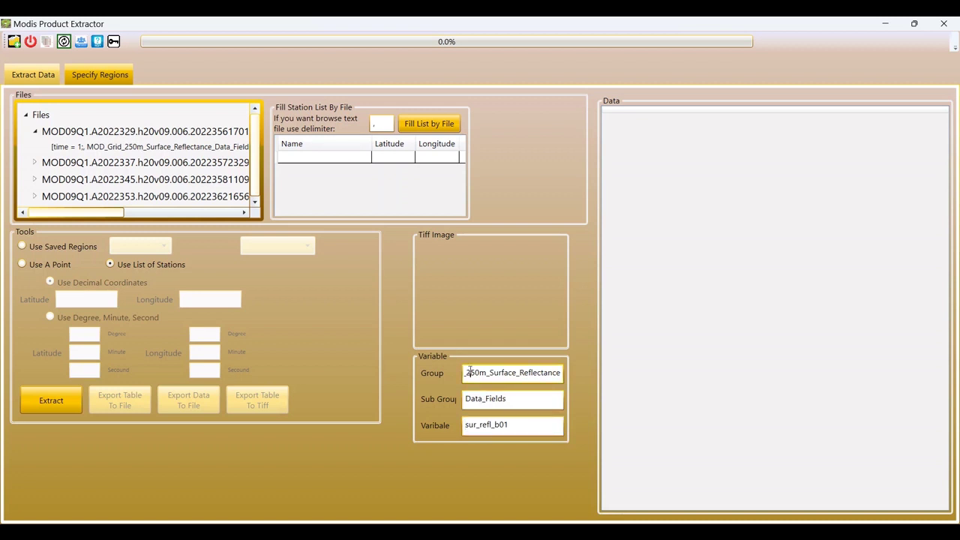
key(Left)
key(Left)
key(Left)
key(Left)
key(Left)
key(Left)
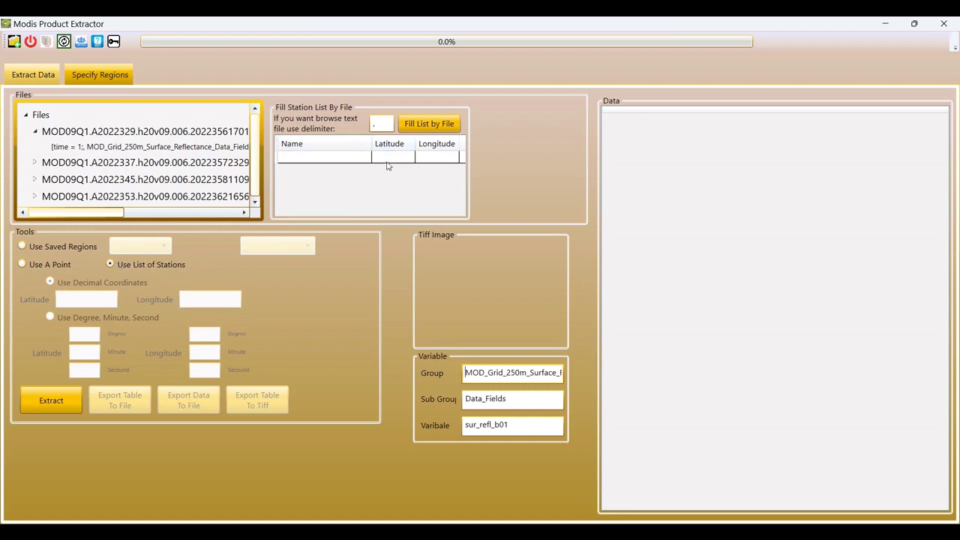
- Select Use Saved Regions in place of Use List of Stations
click(52, 250)
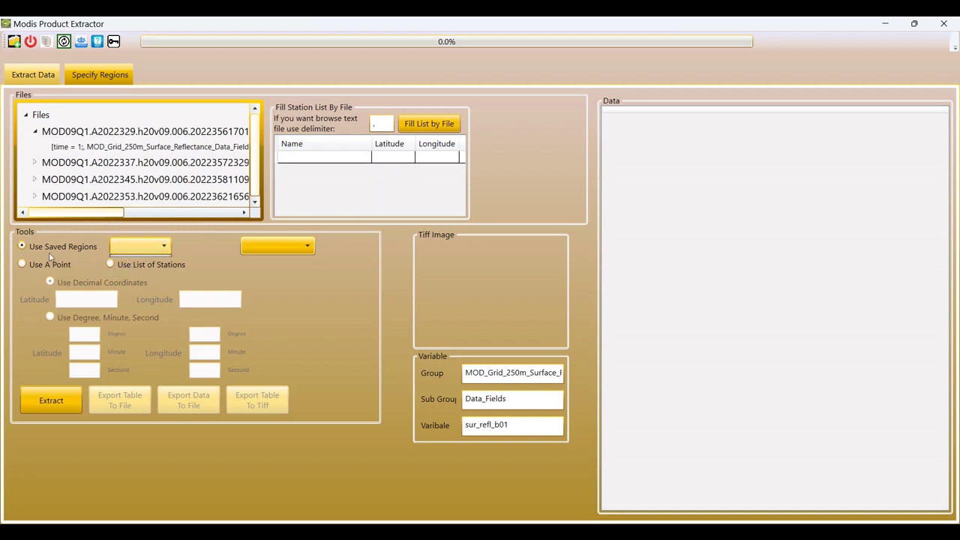
- Open Specify Regions and zoom the map to farmland near Ngandajika, DR Congo
click(105, 76)
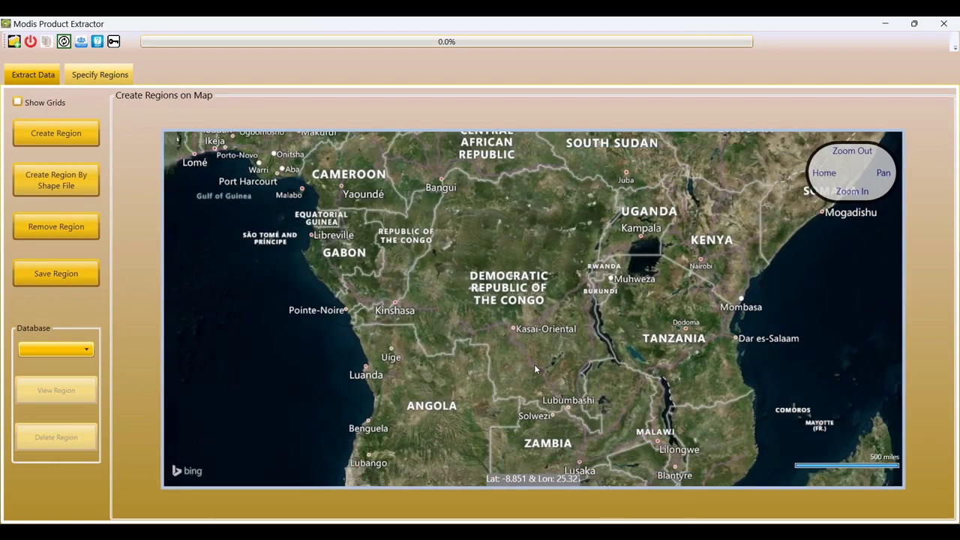
scroll(513, 345, up, 5)
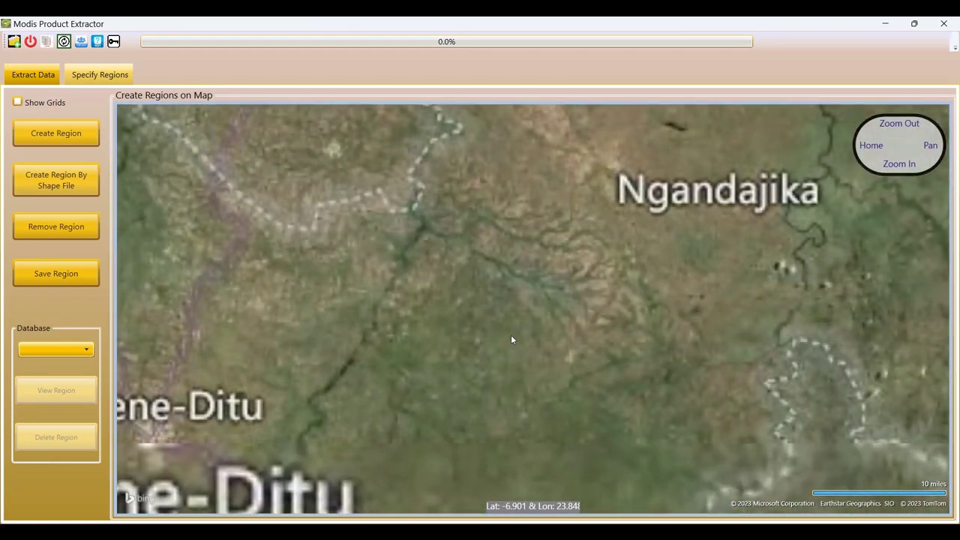
scroll(511, 340, up, 3)
scroll(511, 340, up, 3)
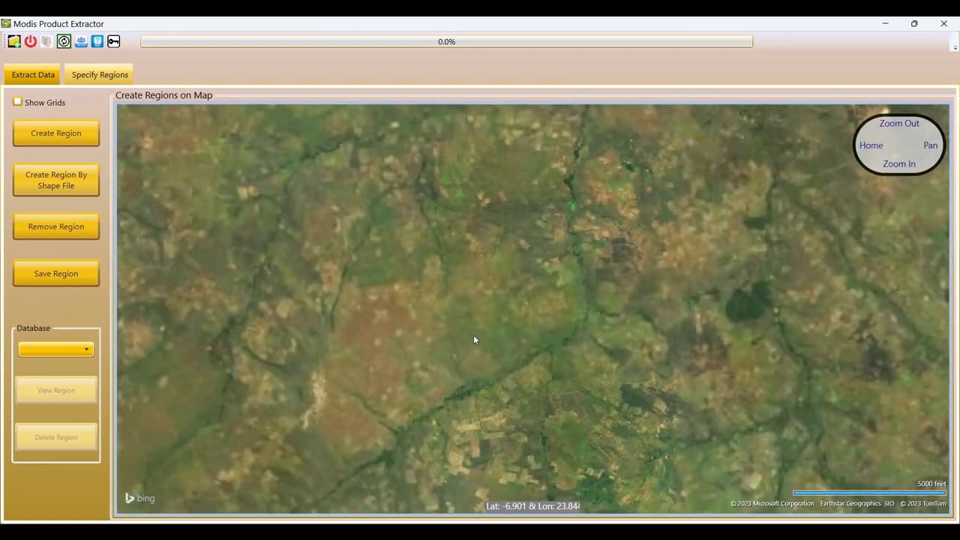
scroll(460, 336, up, 2)
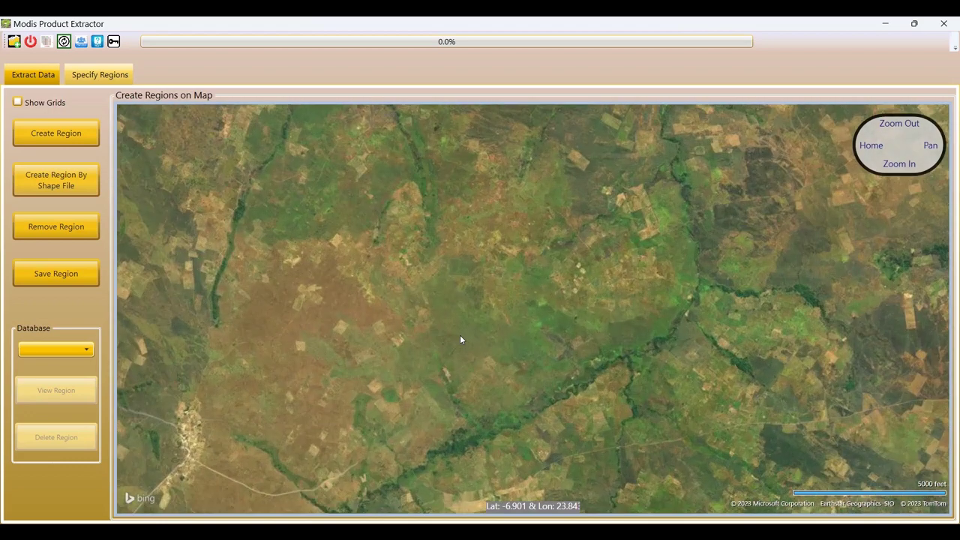
mouse_move(615, 339)
mouse_down()
mouse_move(392, 306)
mouse_move(371, 317)
mouse_up()
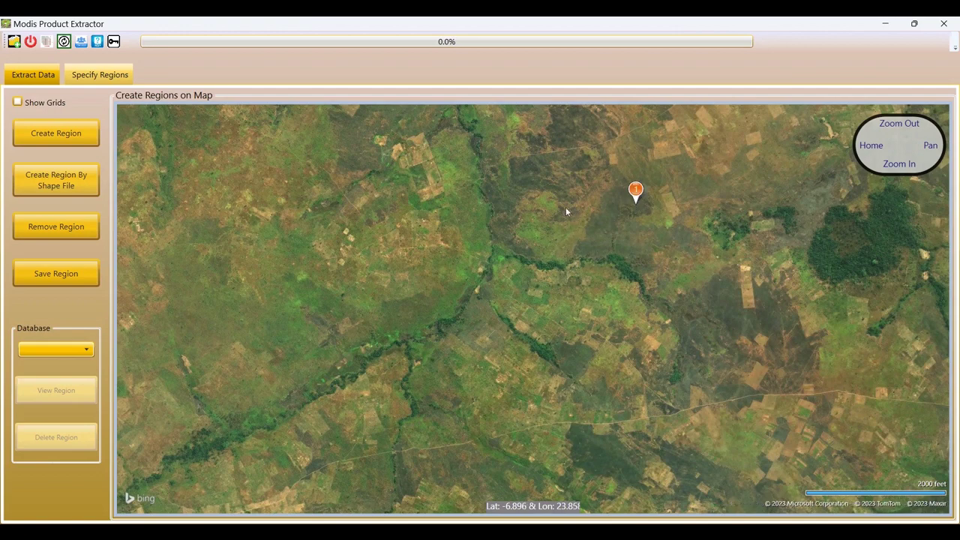
- Place the last corner, show grids, and create the six-point polygon as Region 1
click(336, 260)
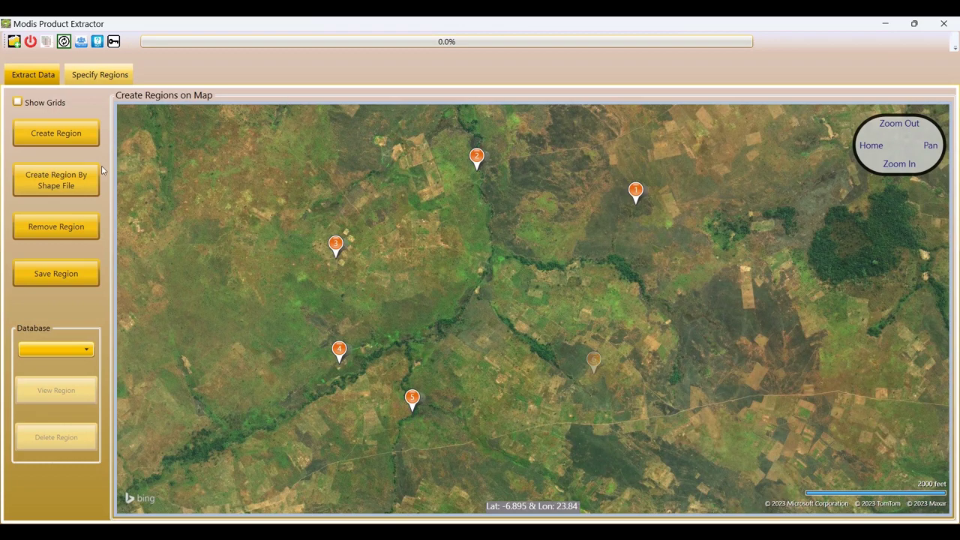
click(17, 103)
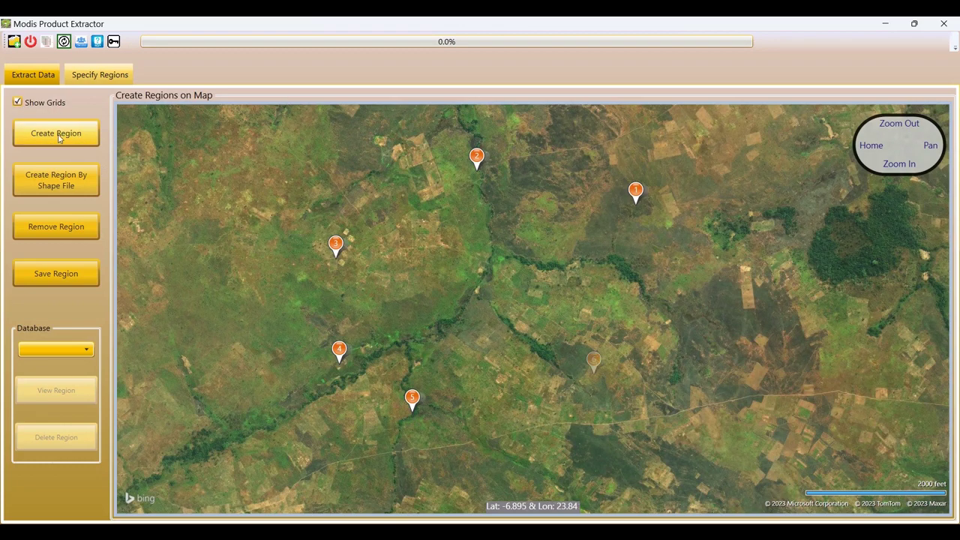
click(60, 138)
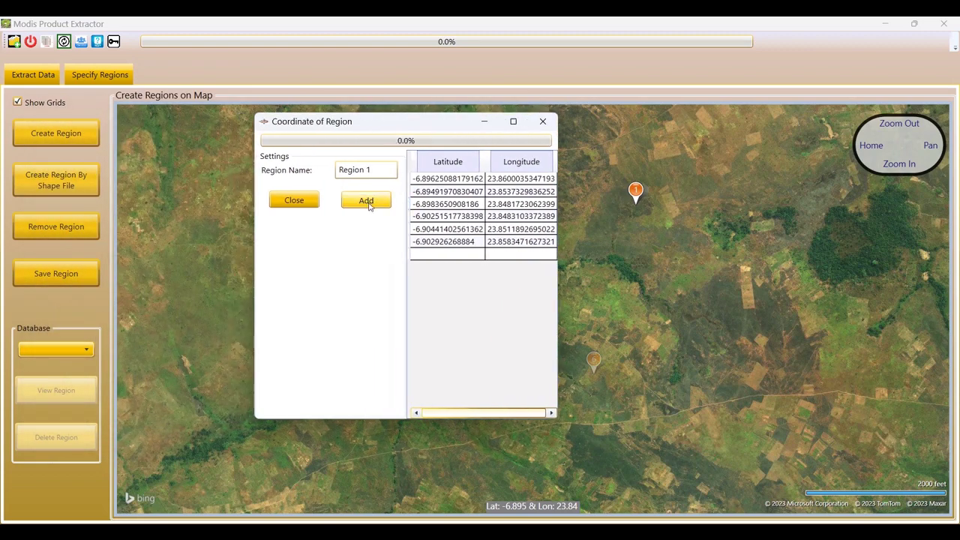
click(367, 200)
click(539, 320)
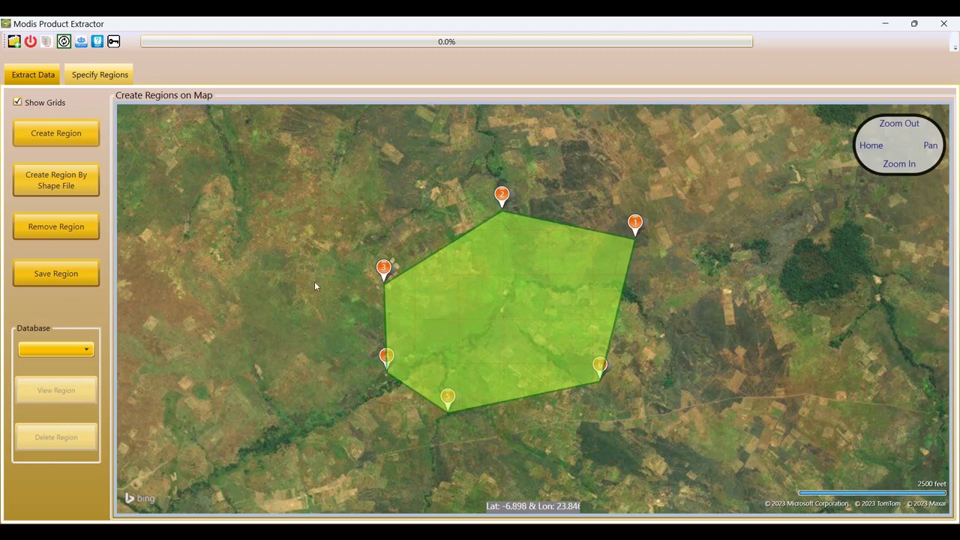
- Save Region 1 to the database, confirming the warning and the region-created message
click(51, 275)
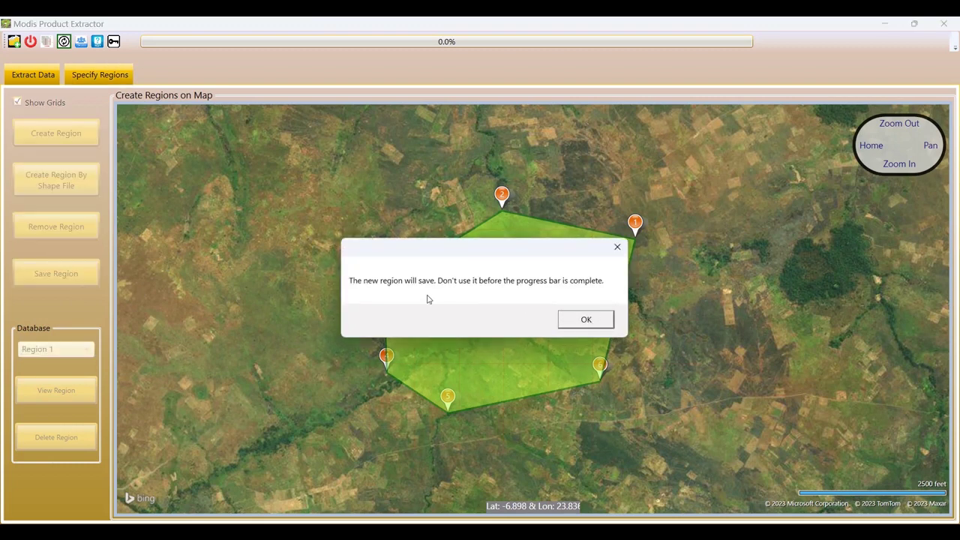
click(583, 321)
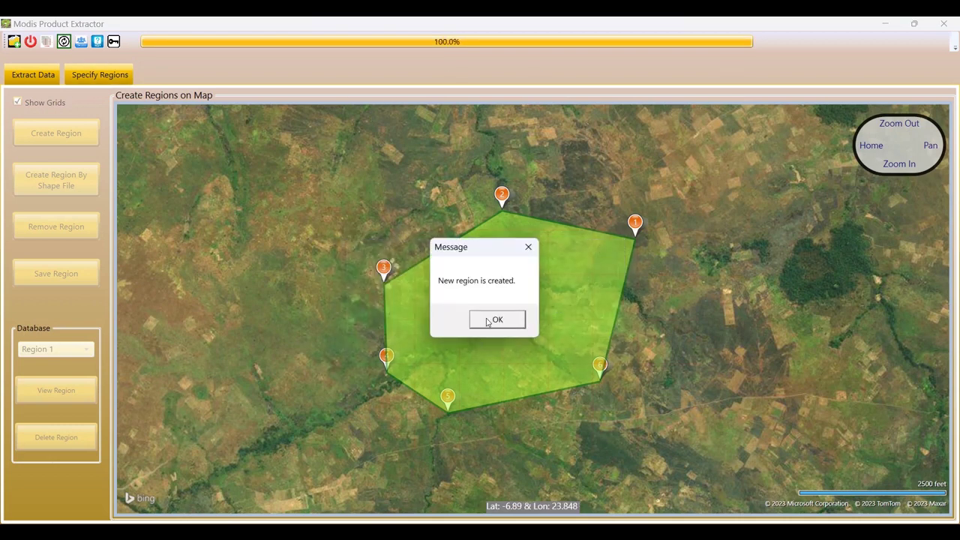
click(487, 321)
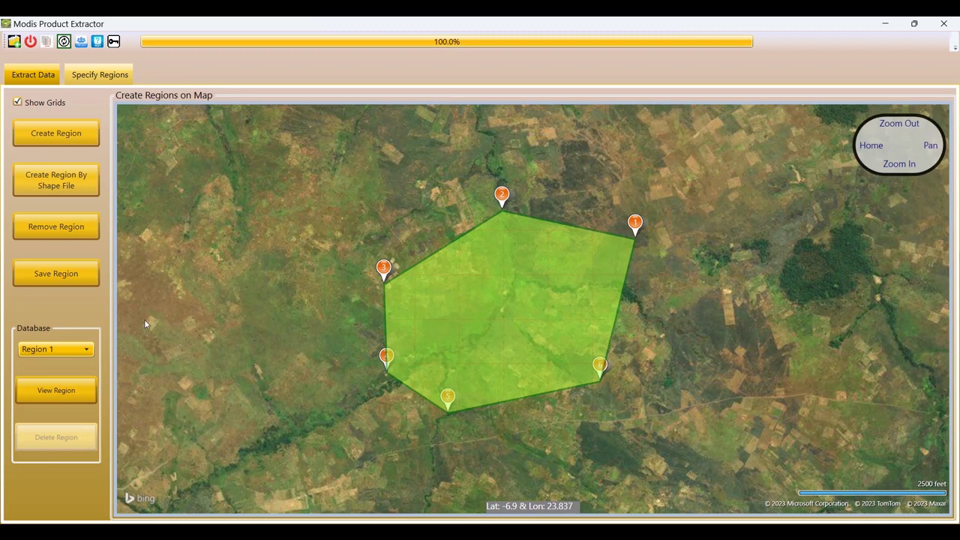
- Clear the drawn polygon, review saved Region 1's cells and polygon points, then close the view
click(56, 227)
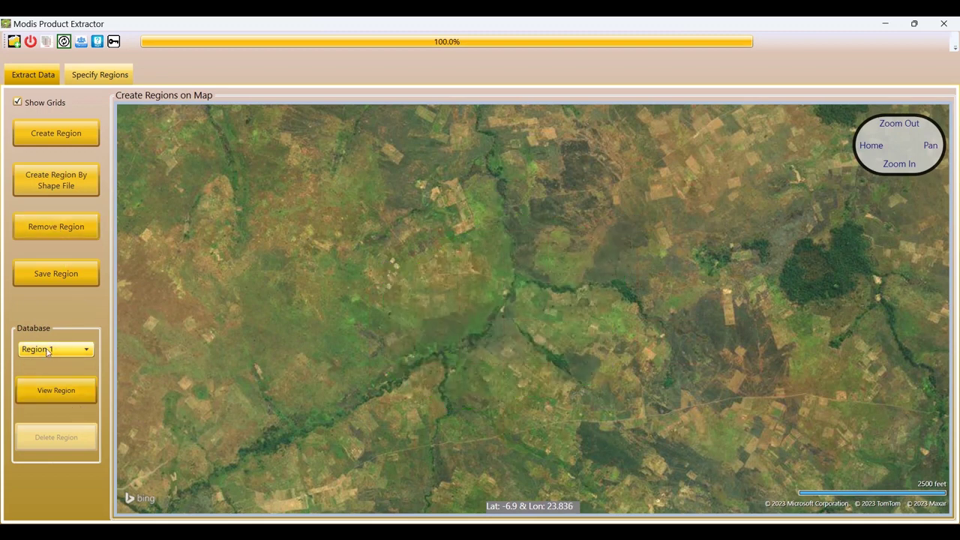
click(56, 390)
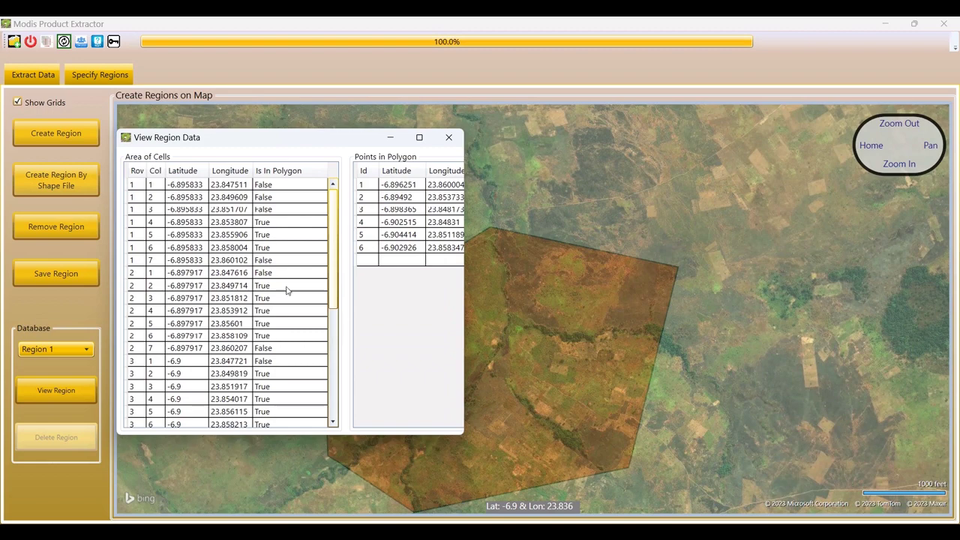
scroll(273, 304, down, 2)
scroll(273, 310, down, 2)
scroll(275, 319, down, 1)
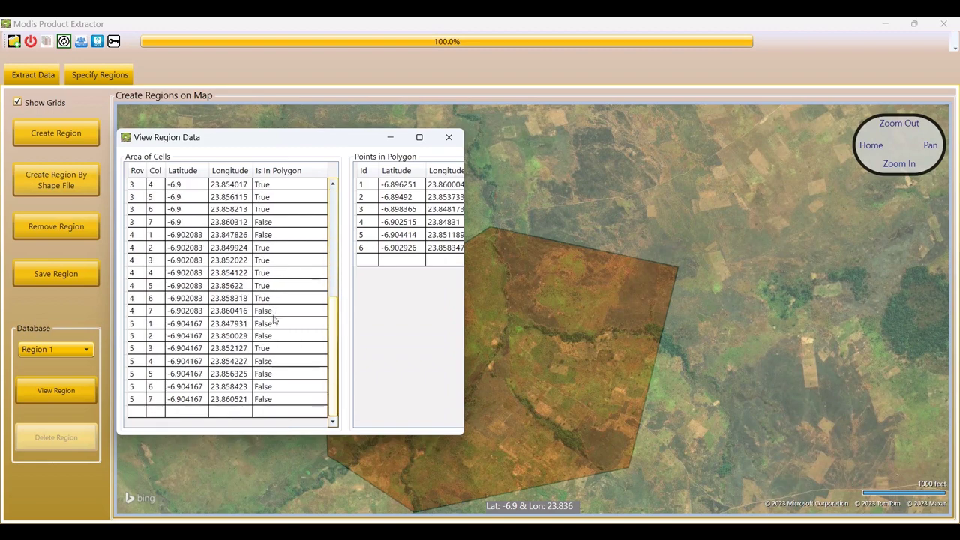
scroll(275, 318, up, 3)
scroll(275, 318, up, 3)
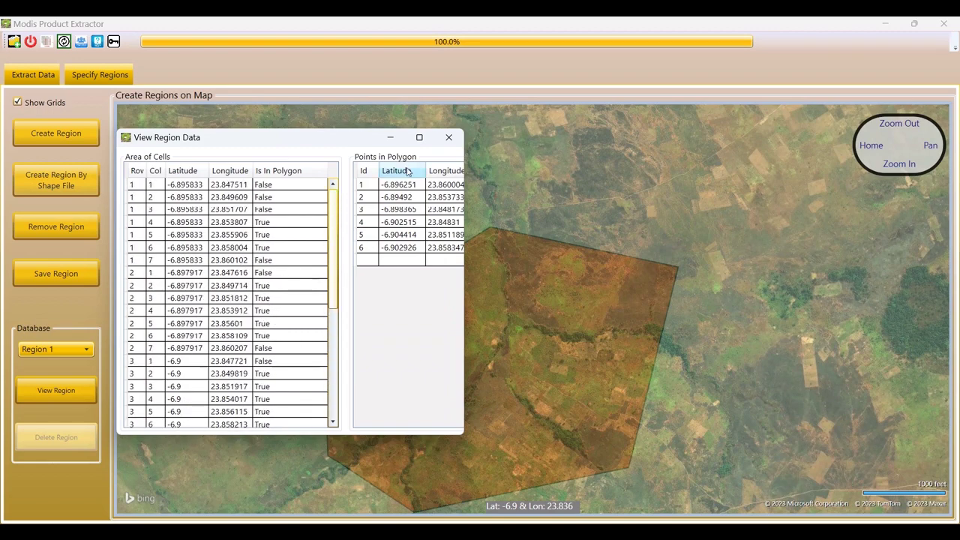
click(449, 139)
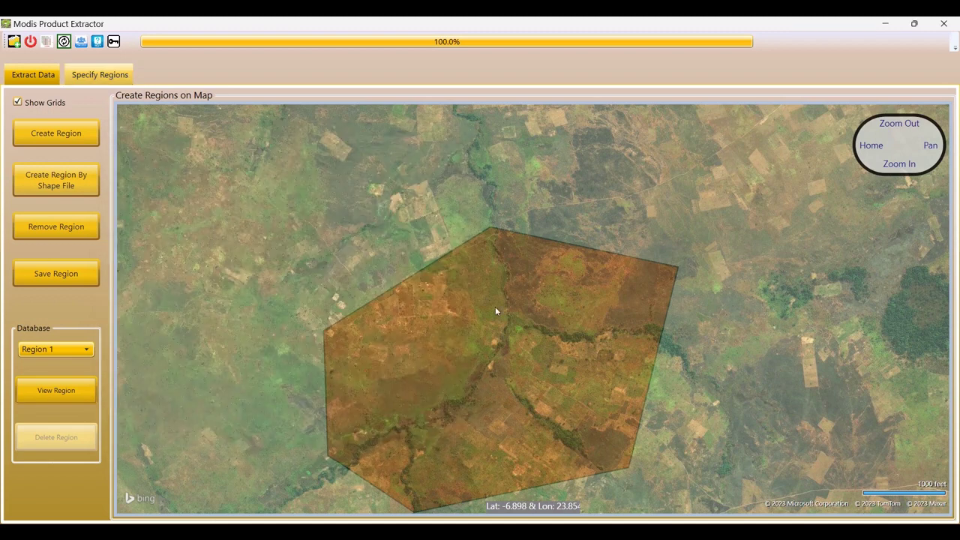
- Extract sur_refl_b01 reflectance for saved Region 1 from the Extract Data tab
click(33, 75)
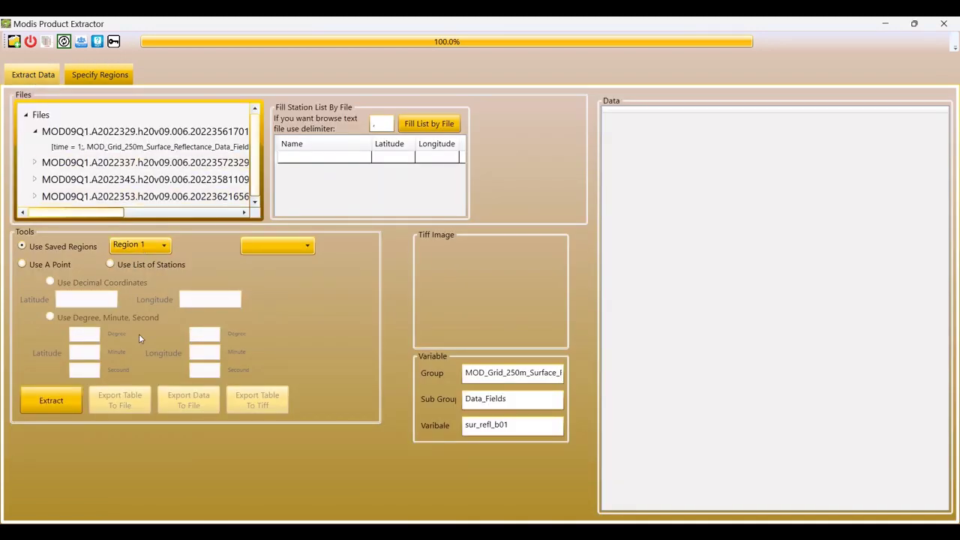
click(48, 407)
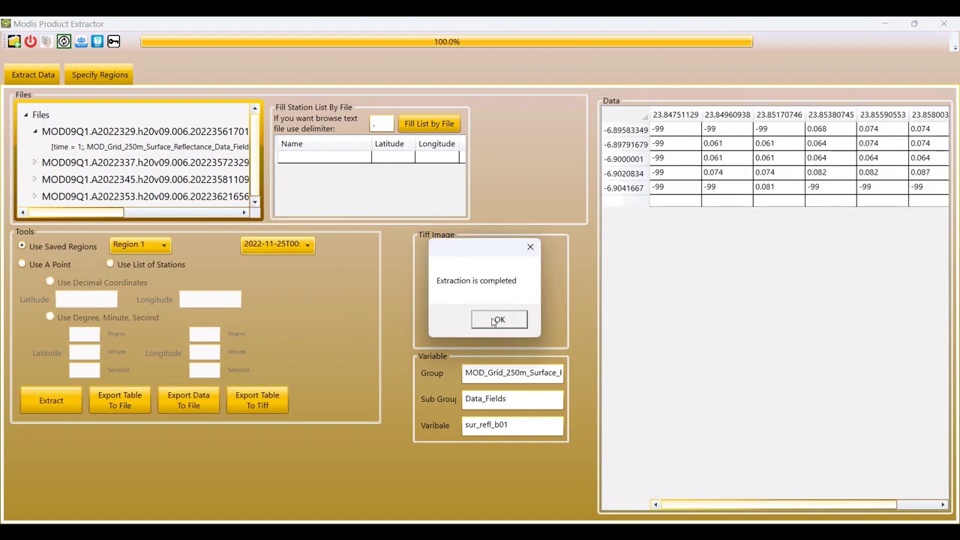
click(497, 320)
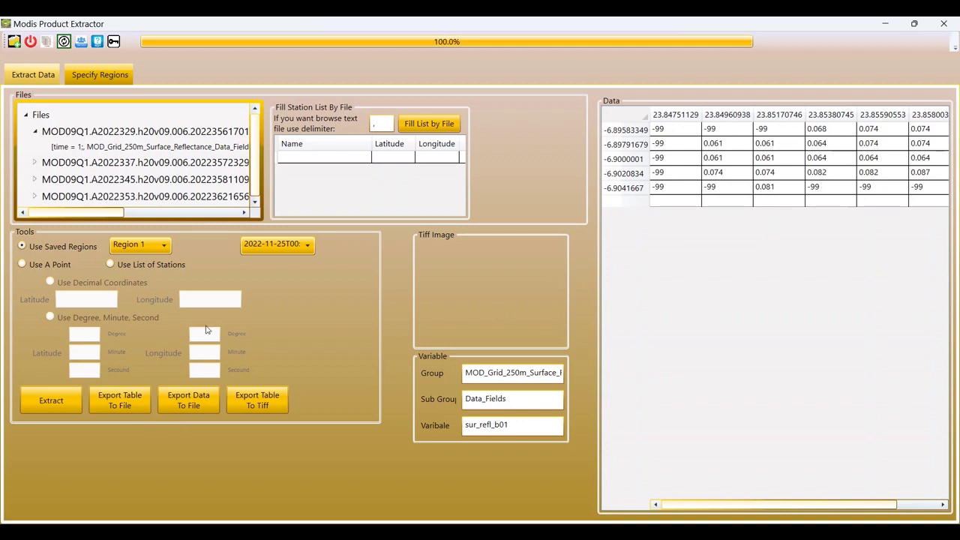
- View the reflectance table for 2022-12-03 and 2022-12-11, then collapse the first file node
click(286, 246)
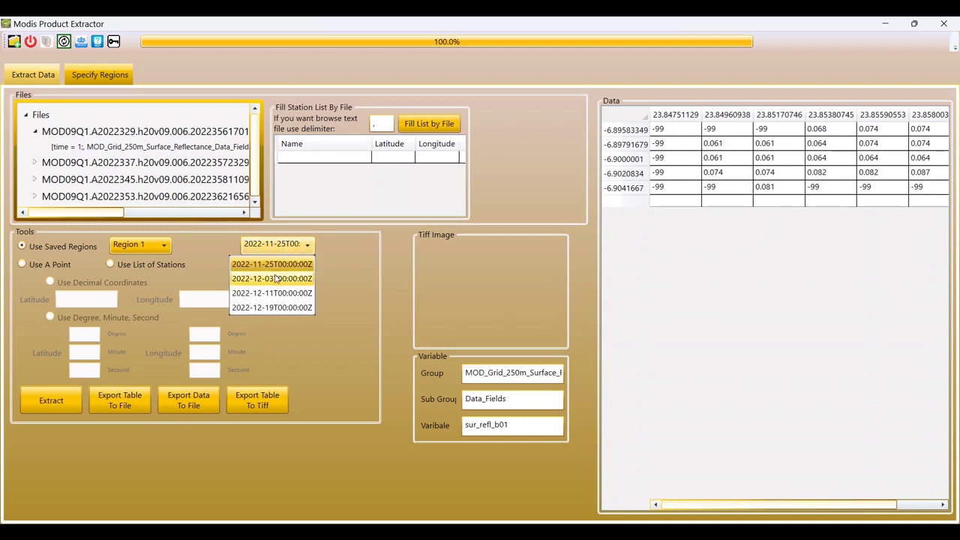
click(276, 279)
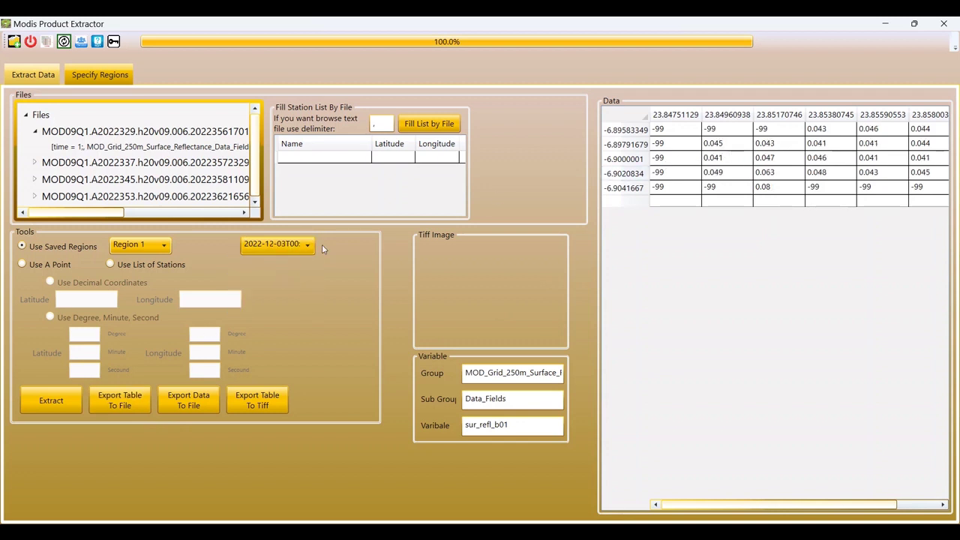
click(308, 246)
click(264, 296)
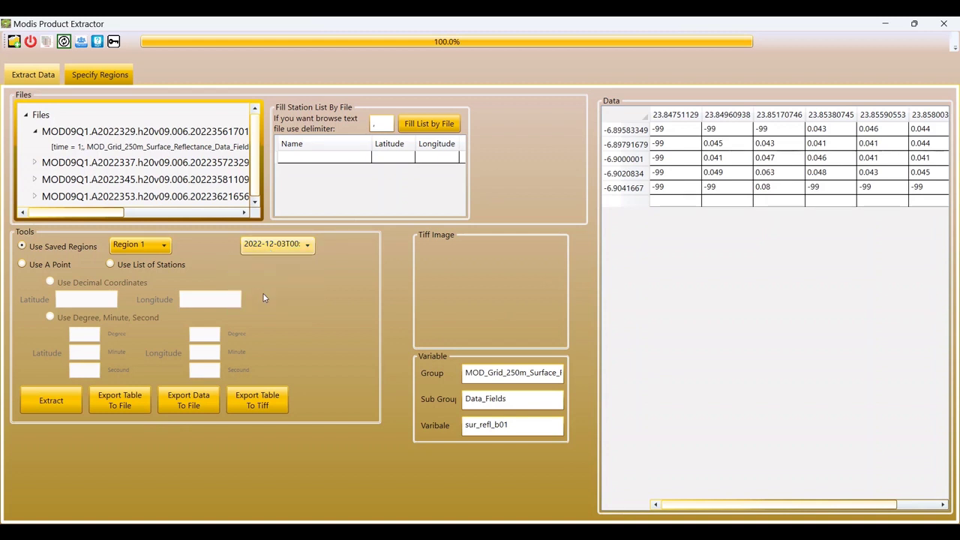
click(274, 249)
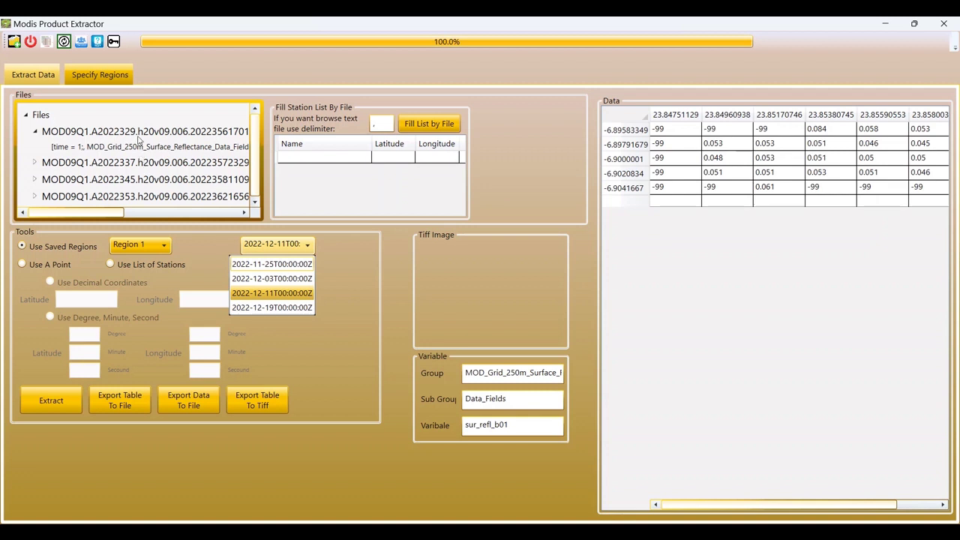
click(38, 132)
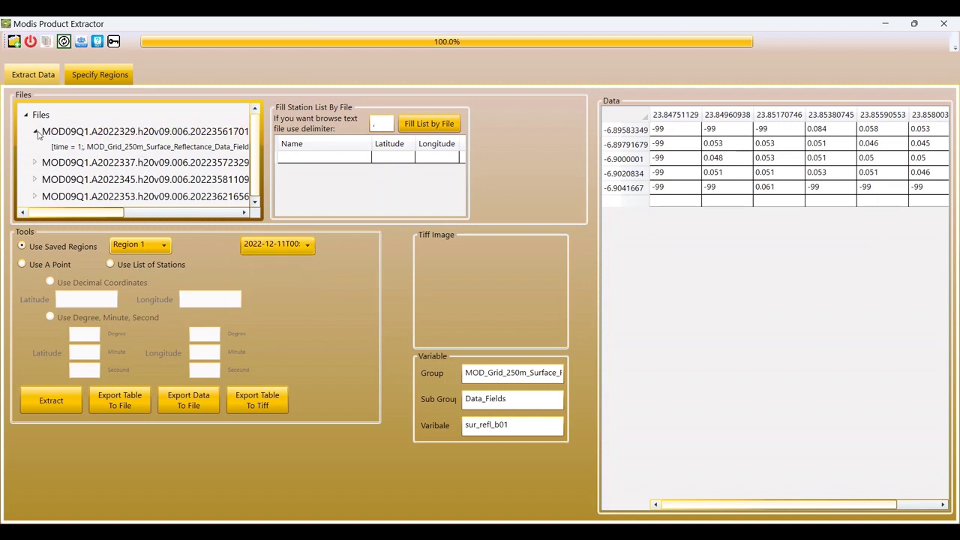
double_click(54, 136)
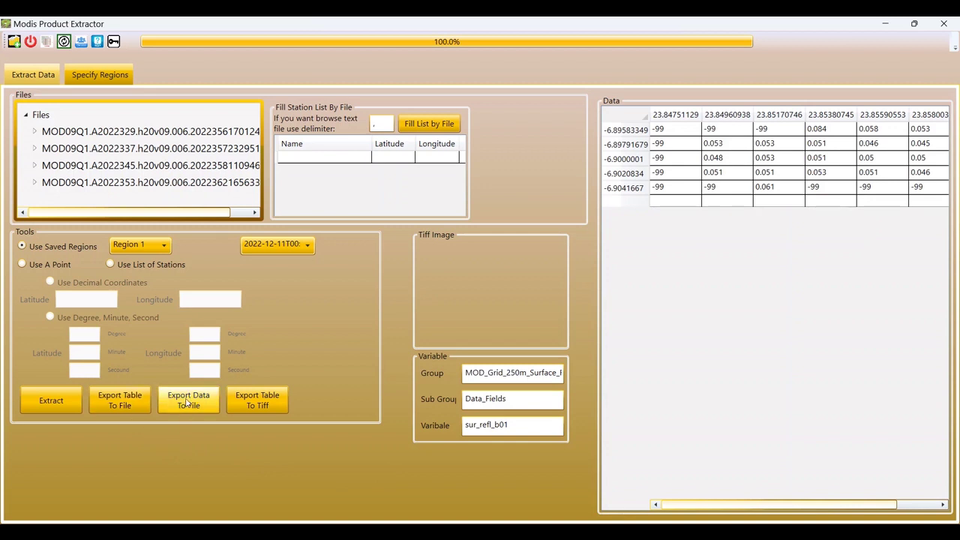
- Switch the table through 2022-12-03 back to 2022-11-25
click(259, 245)
click(273, 279)
click(279, 246)
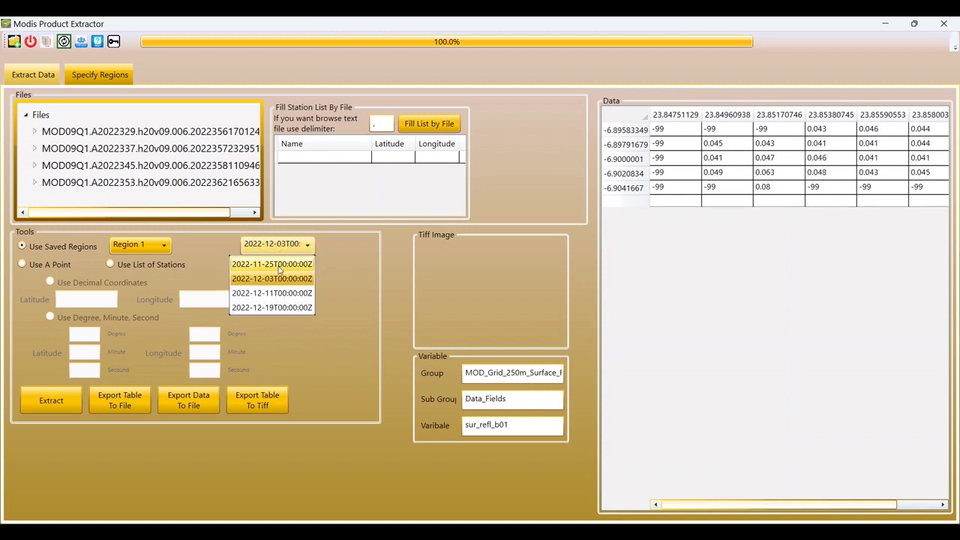
click(279, 264)
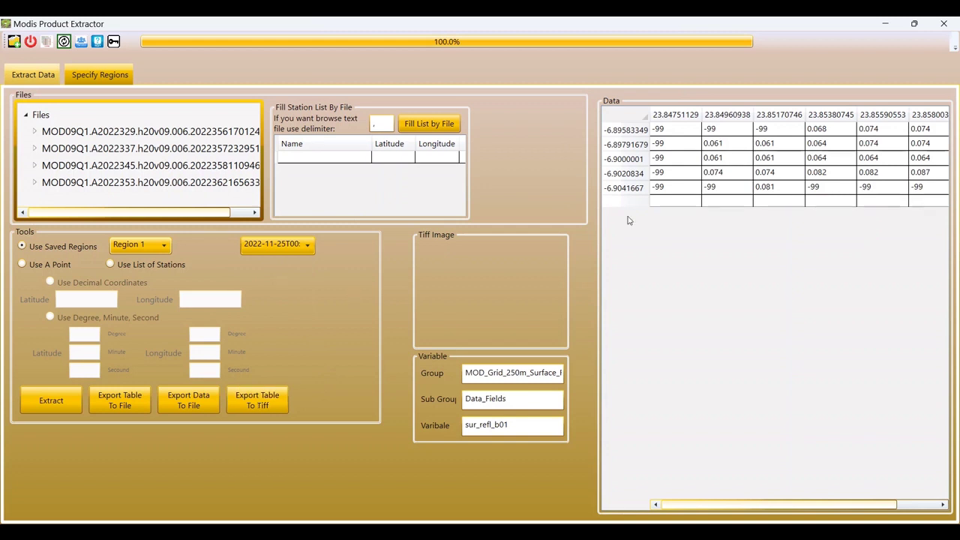
- Export the 2022-11-25 table to tes.tif and view it in Photo Viewer
click(257, 401)
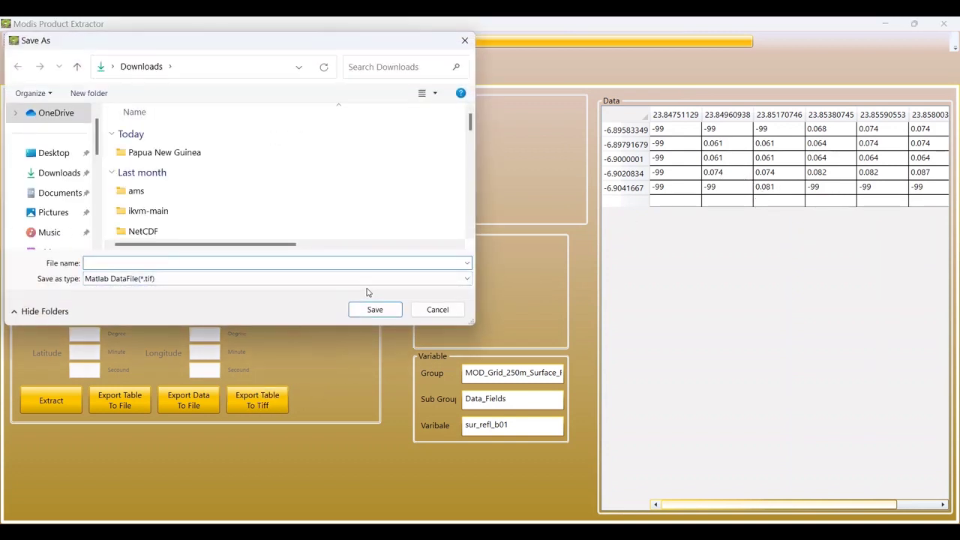
text(tes)
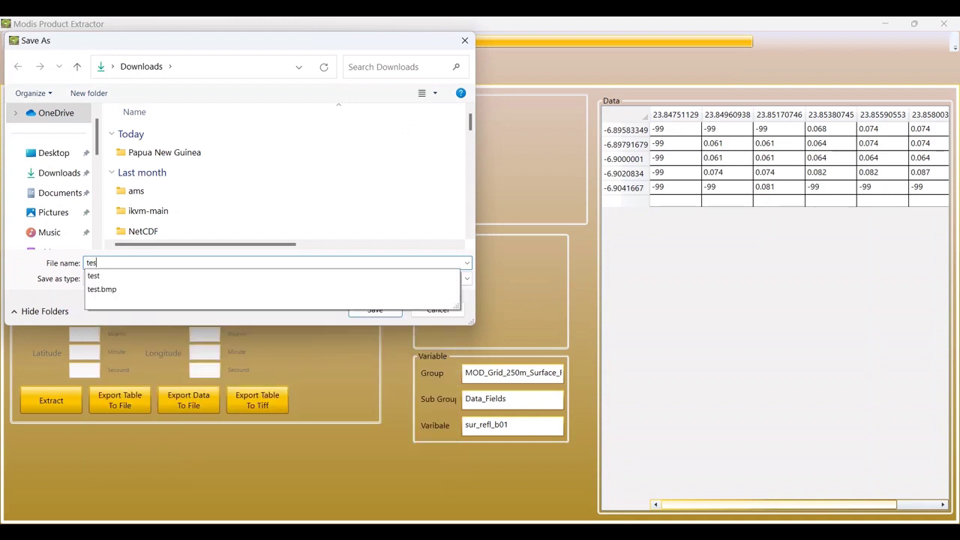
key(Return)
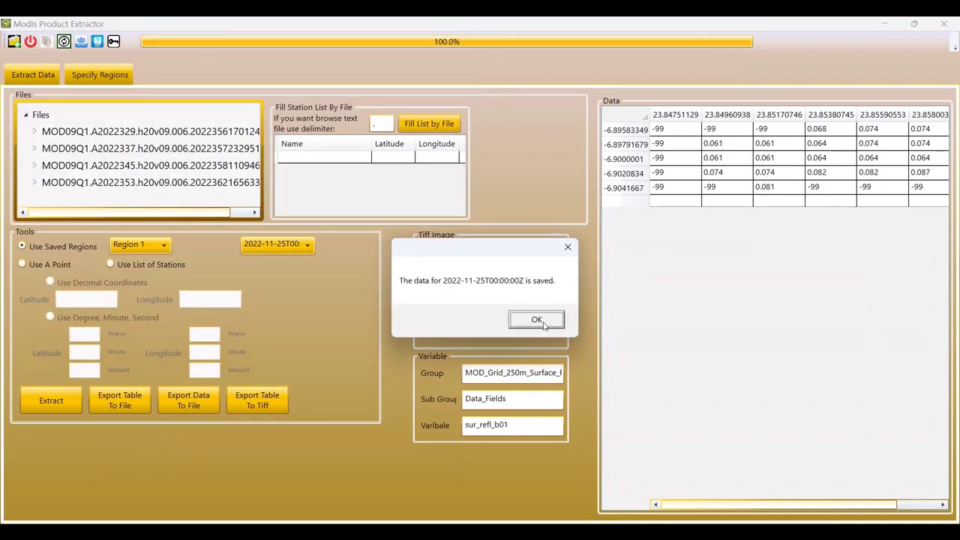
click(537, 319)
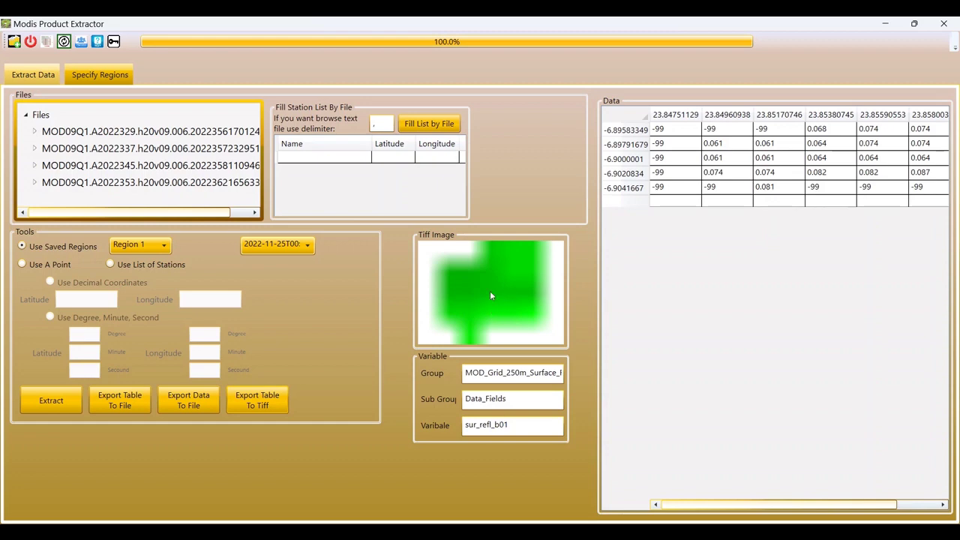
click(460, 274)
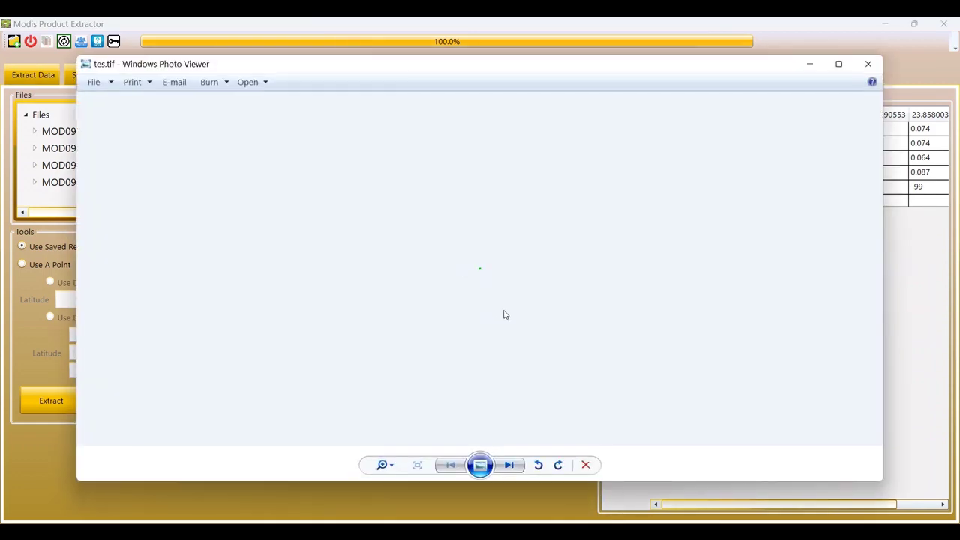
click(868, 66)
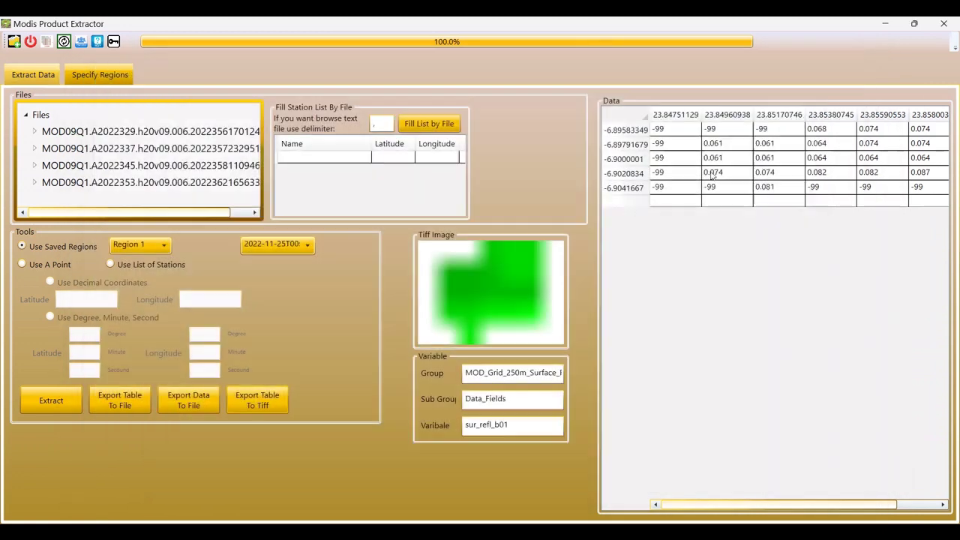